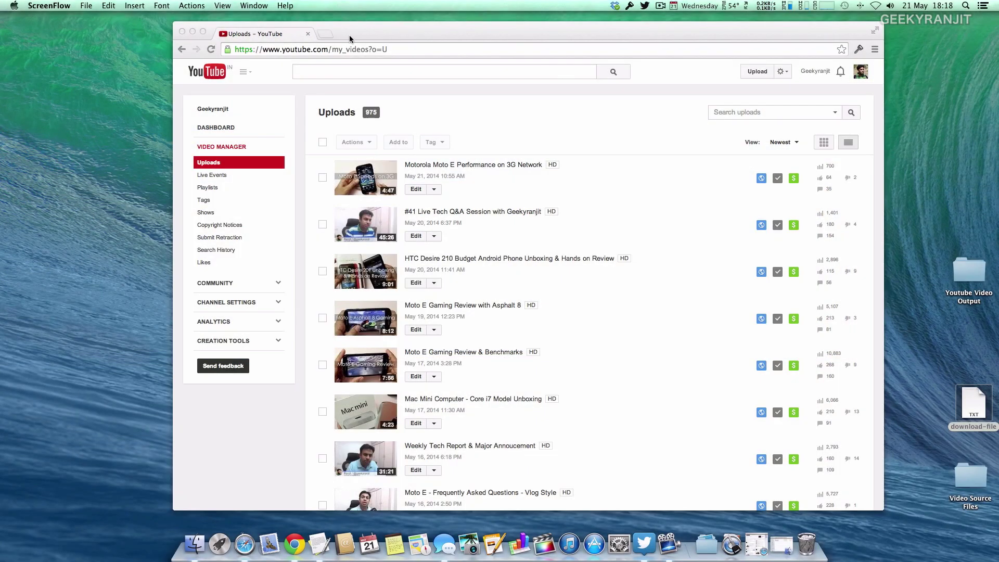
# Load the router's Linksys Smart Wi-Fi sign-in page at 192.168.1.1 in a new Chrome tab
pyautogui.click(331, 35)
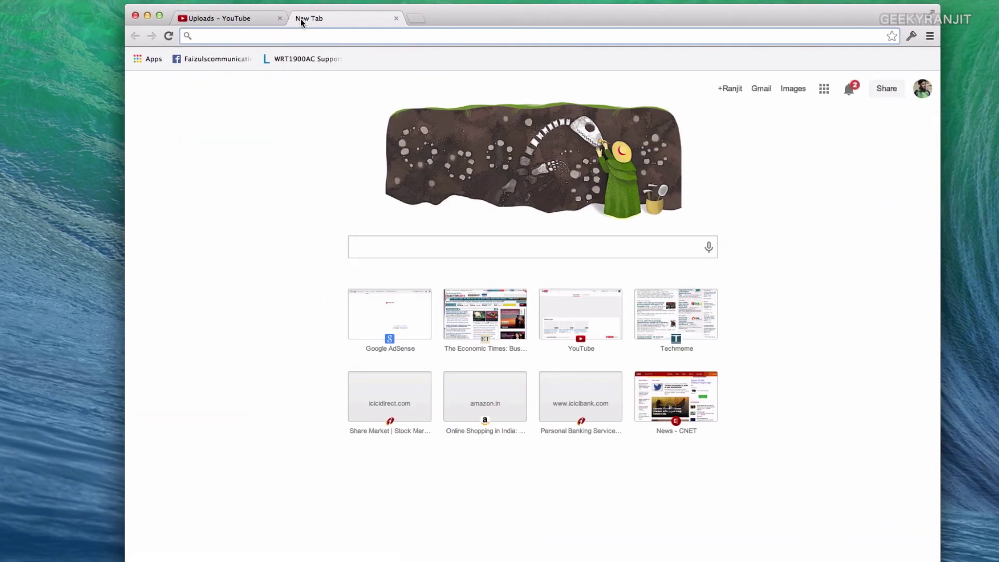
pyautogui.write('1')
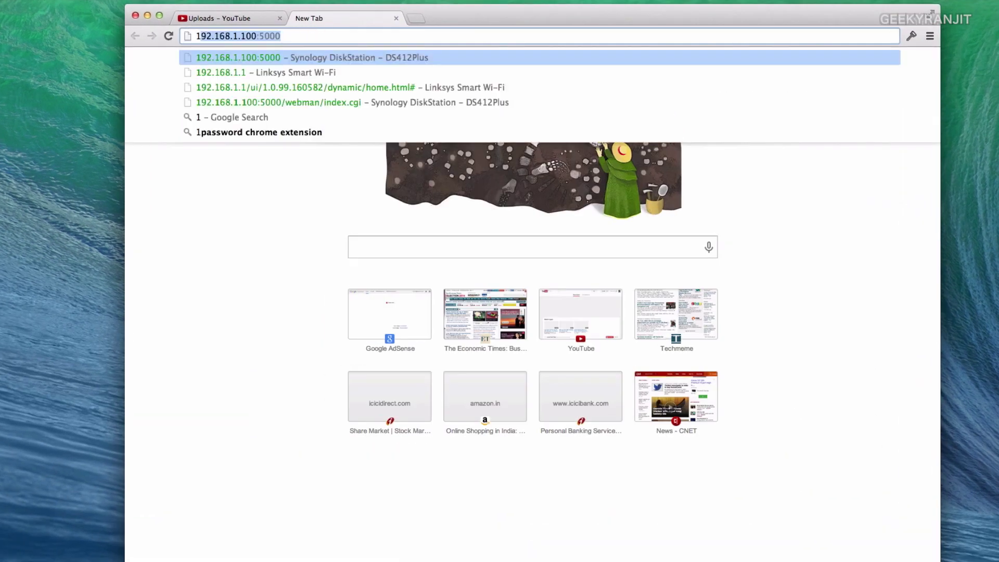
pyautogui.write('92')
pyautogui.press('Right')
pyautogui.press('BackSpace')
pyautogui.press('BackSpace')
pyautogui.press('BackSpace')
pyautogui.press('BackSpace')
pyautogui.press('BackSpace')
pyautogui.press('BackSpace')
pyautogui.press('BackSpace')
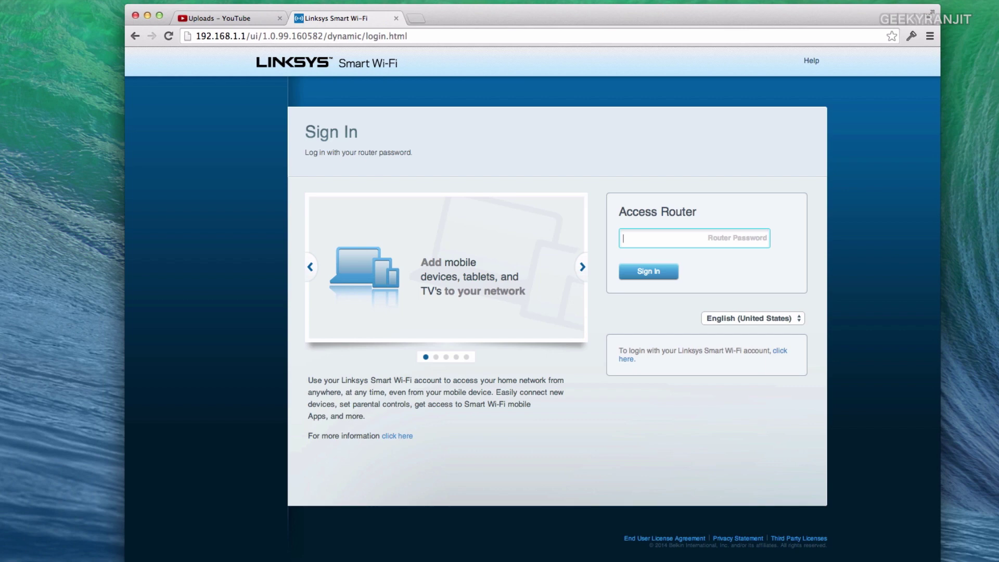
pyautogui.click(446, 38)
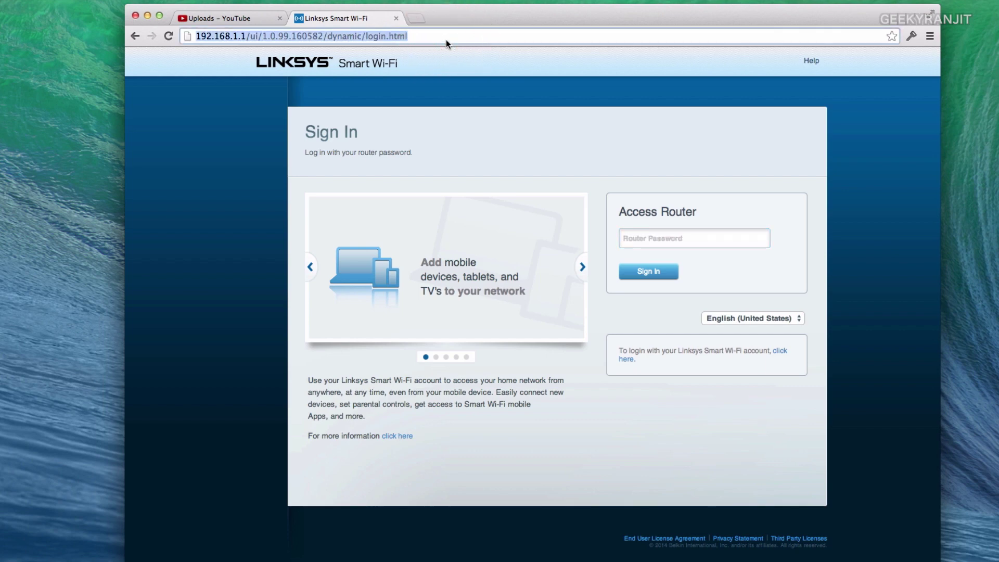
# Go to linksyssmartwifi.com to reach the signed-in WRT1900AC dashboard
pyautogui.write('lin')
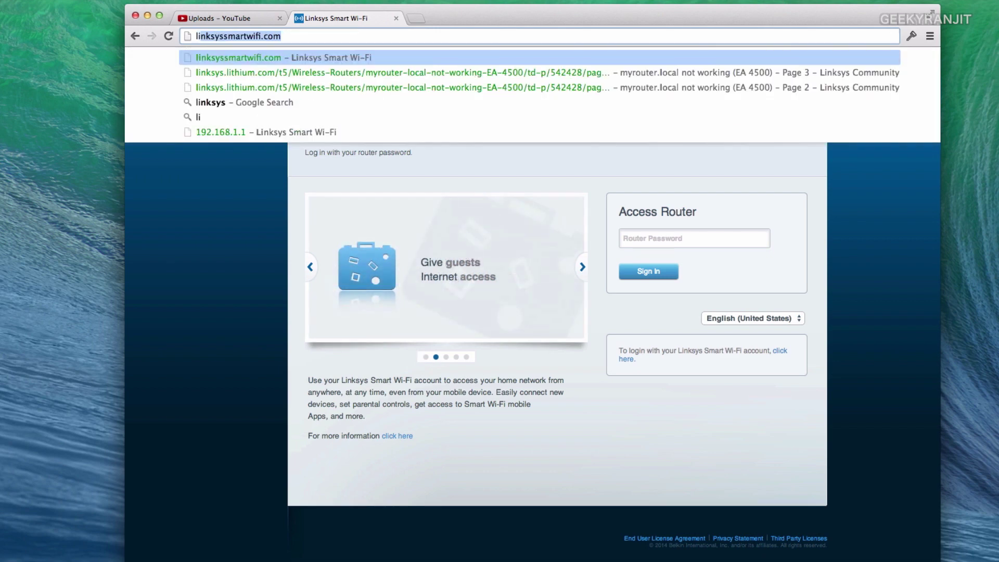
pyautogui.write('k')
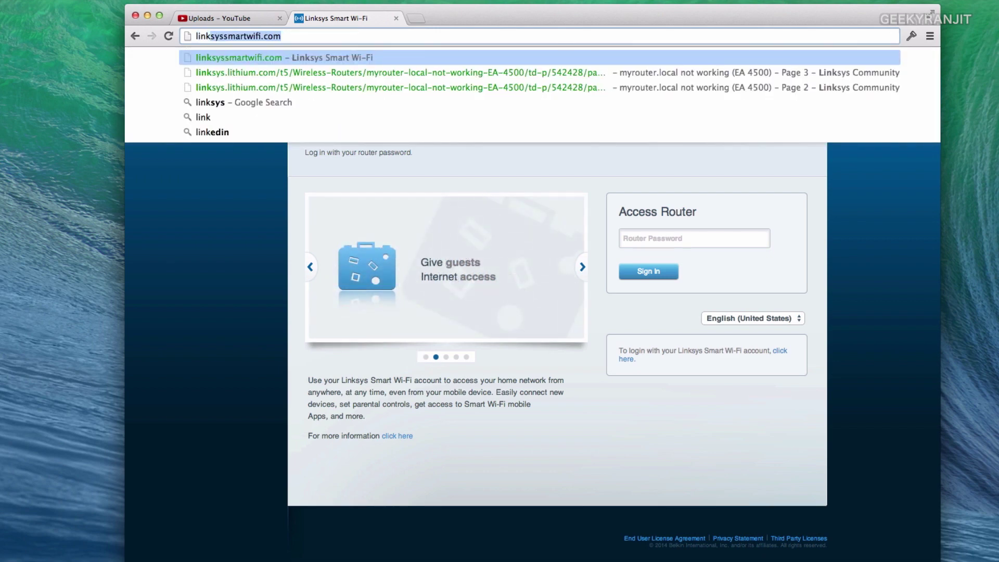
pyautogui.press('Right')
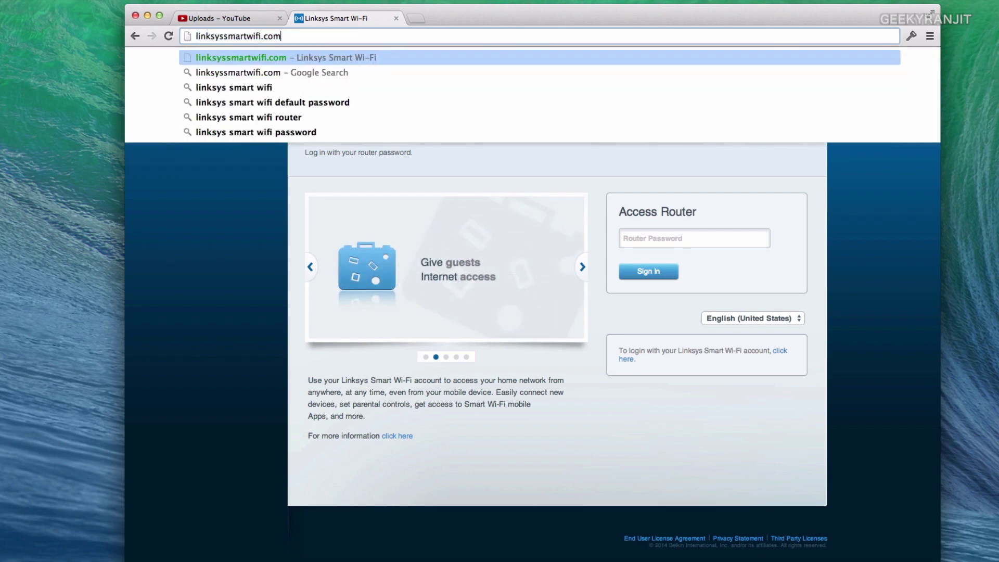
pyautogui.press('Return')
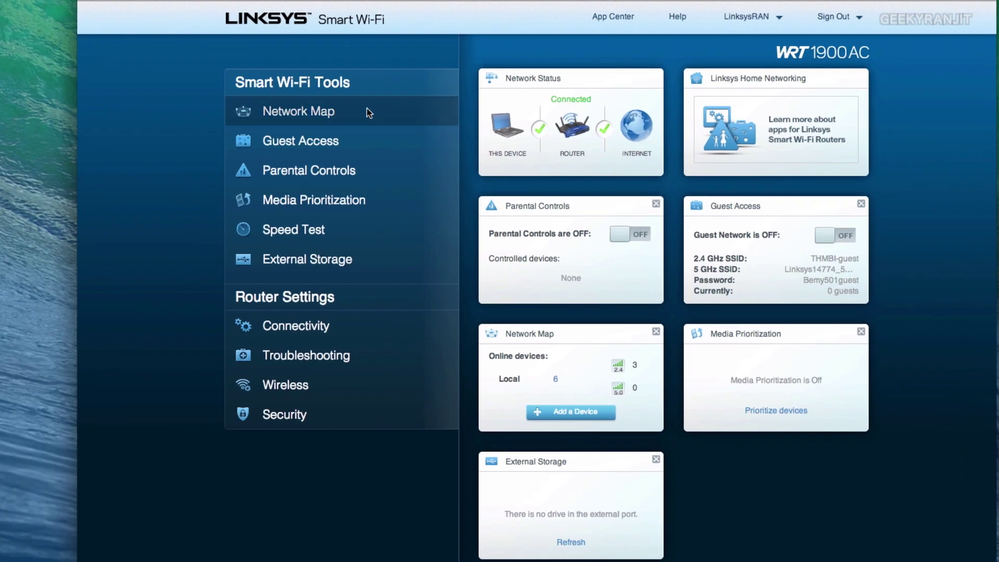
pyautogui.click(320, 113)
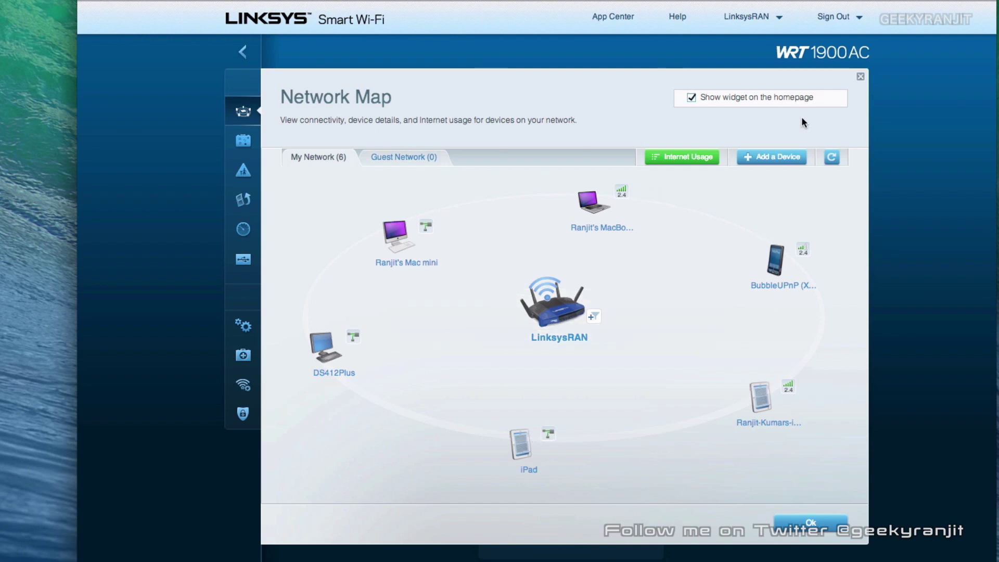
pyautogui.click(861, 77)
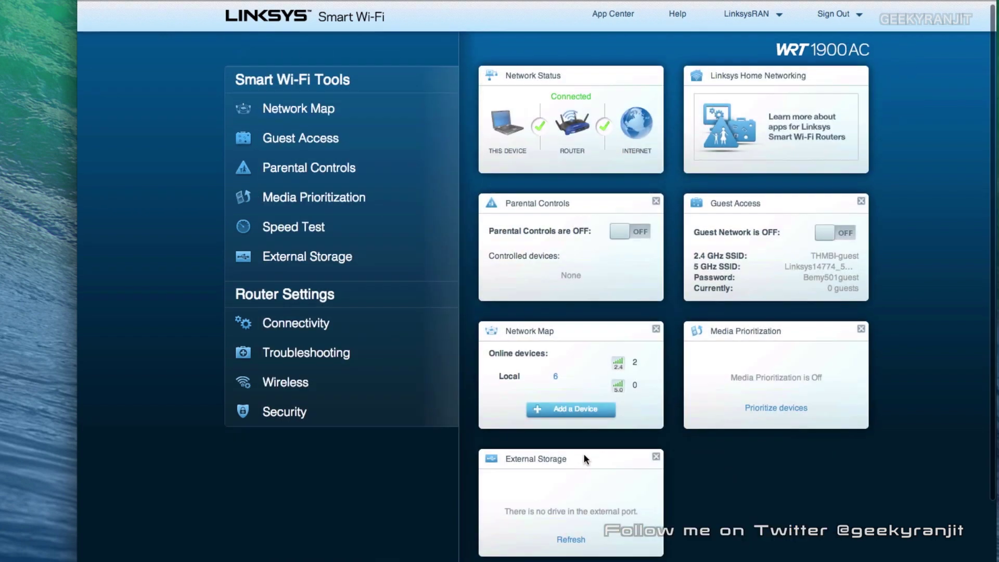
pyautogui.scroll(-1, 567, 400)
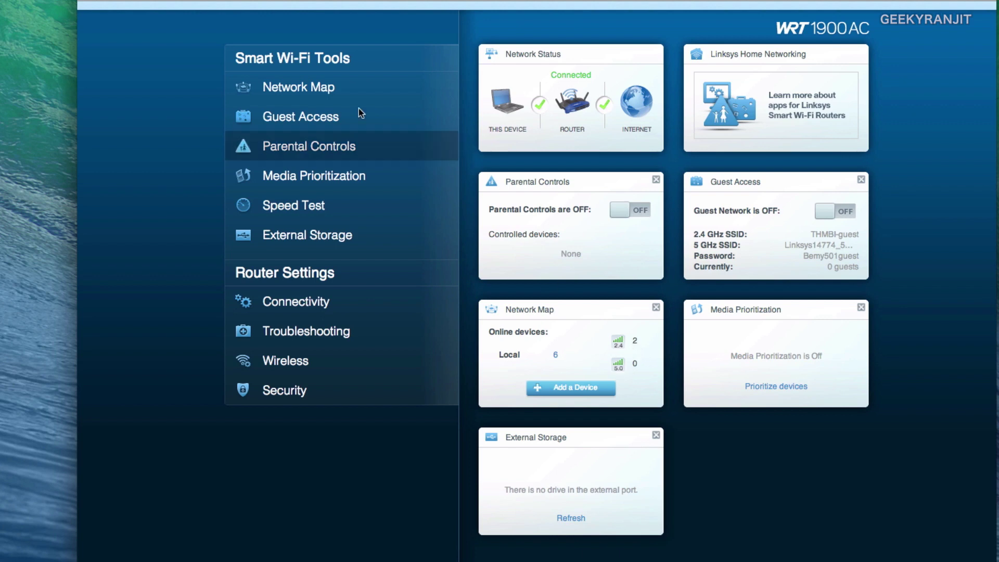
# Open the Network Map and toggle the LAN and 2.4 GHz connection filters
pyautogui.click(293, 89)
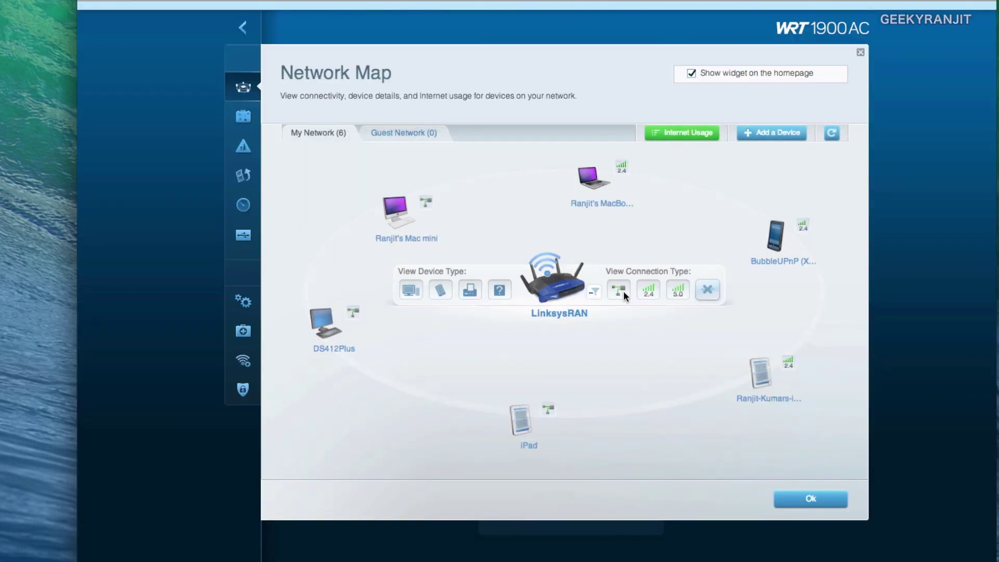
pyautogui.click(620, 289)
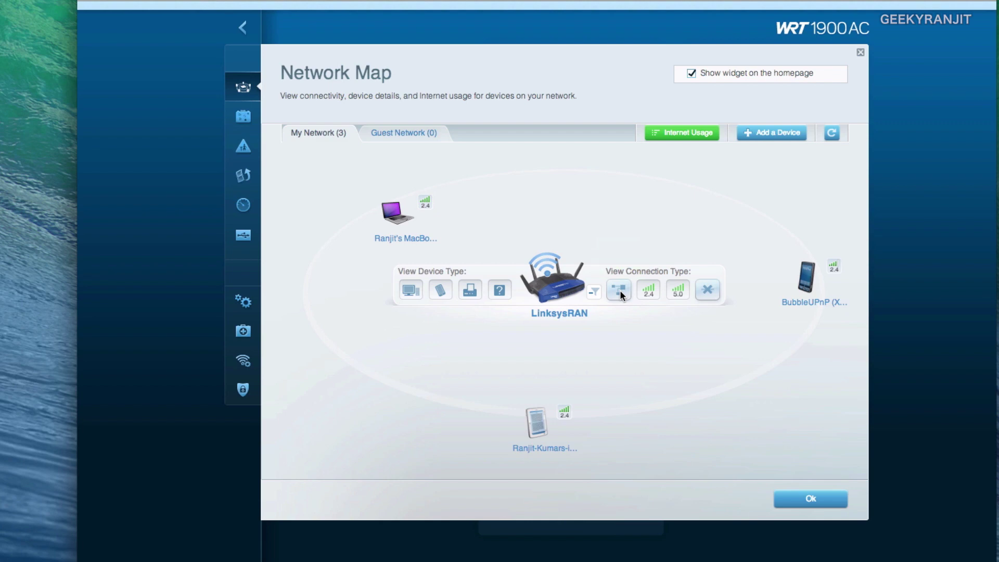
pyautogui.click(620, 292)
pyautogui.click(650, 291)
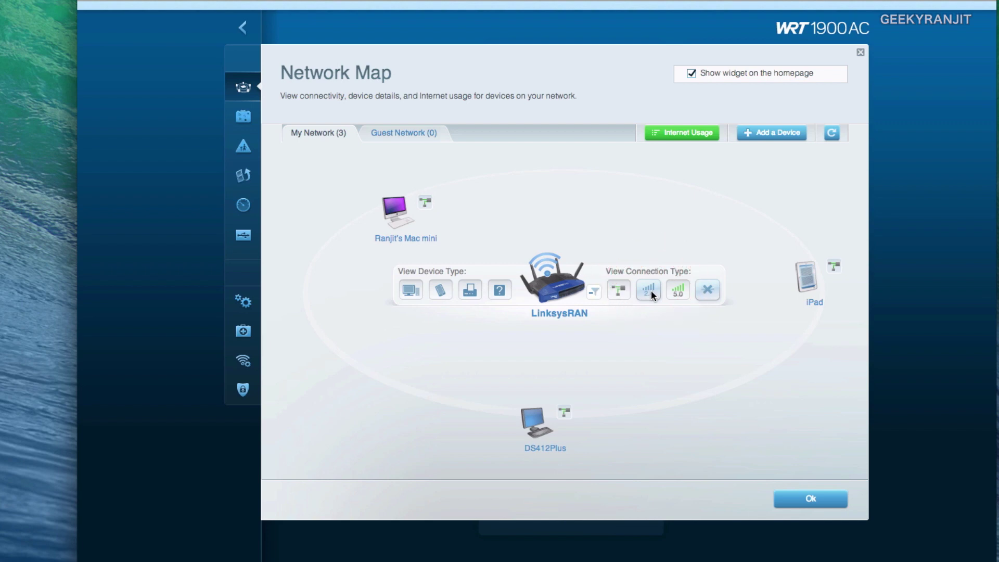
pyautogui.click(650, 292)
pyautogui.click(650, 292)
# Turn off the 5 GHz filter, dismiss the warning, restore all filters, and view Guest Network
pyautogui.click(678, 290)
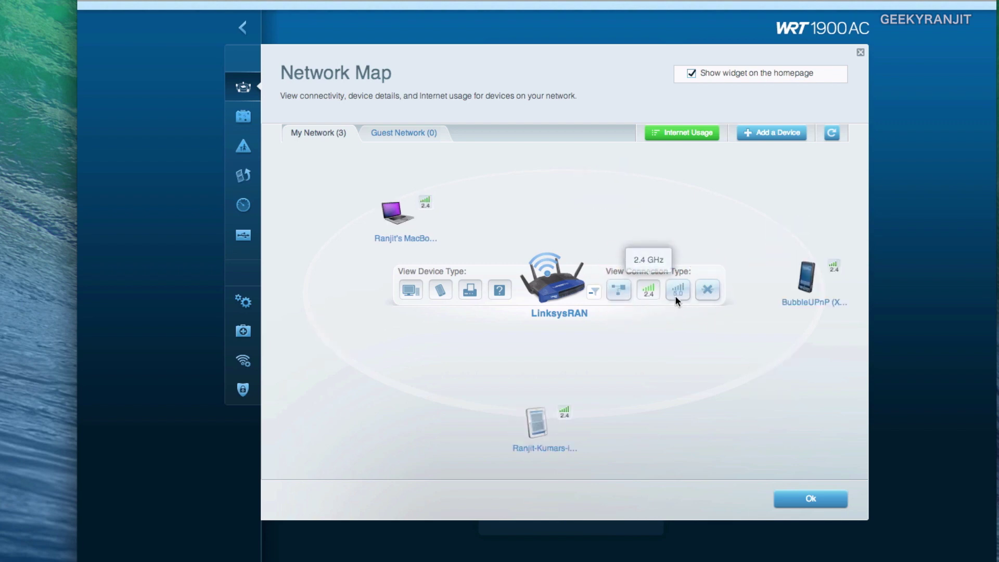
pyautogui.click(650, 290)
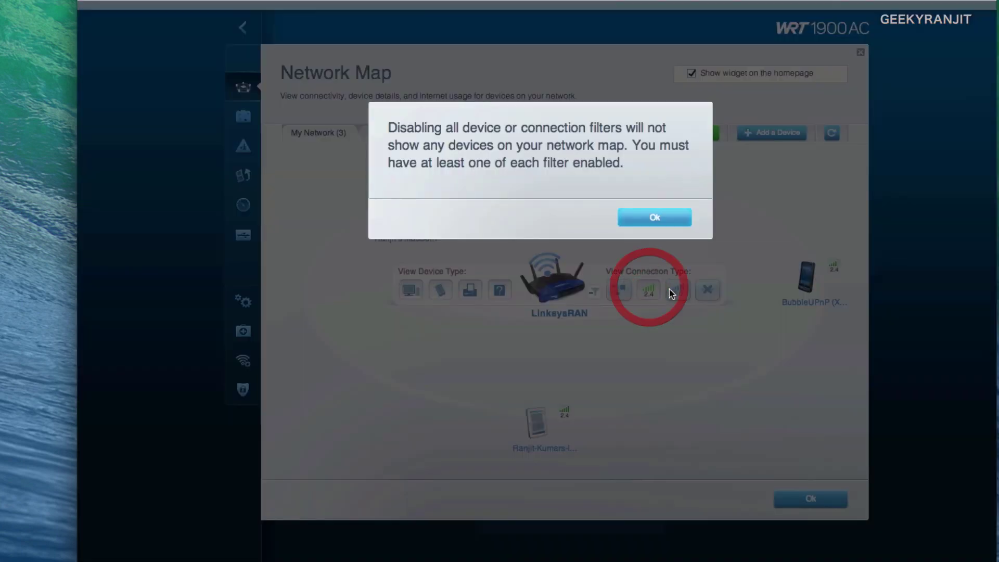
pyautogui.click(656, 218)
pyautogui.click(677, 290)
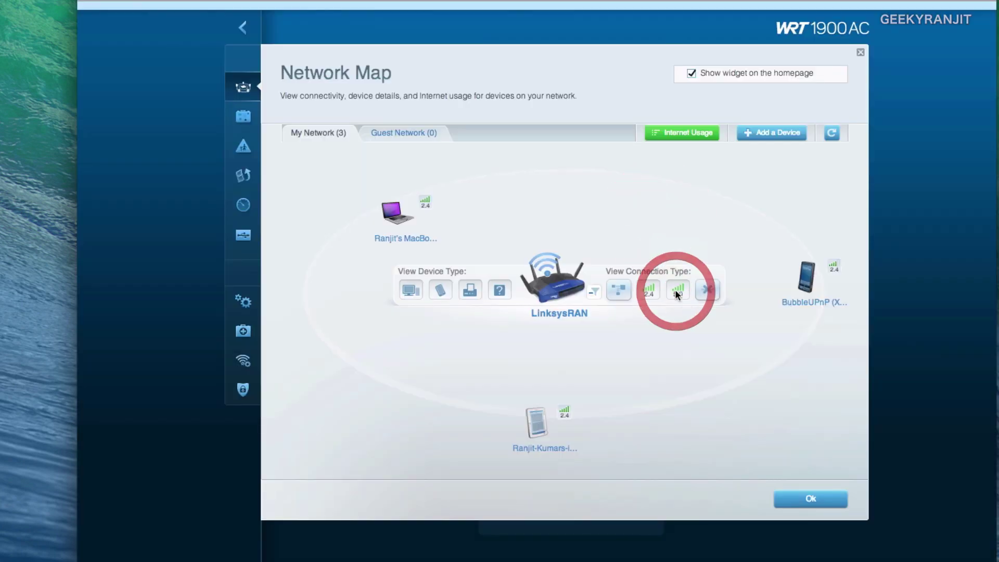
pyautogui.click(624, 290)
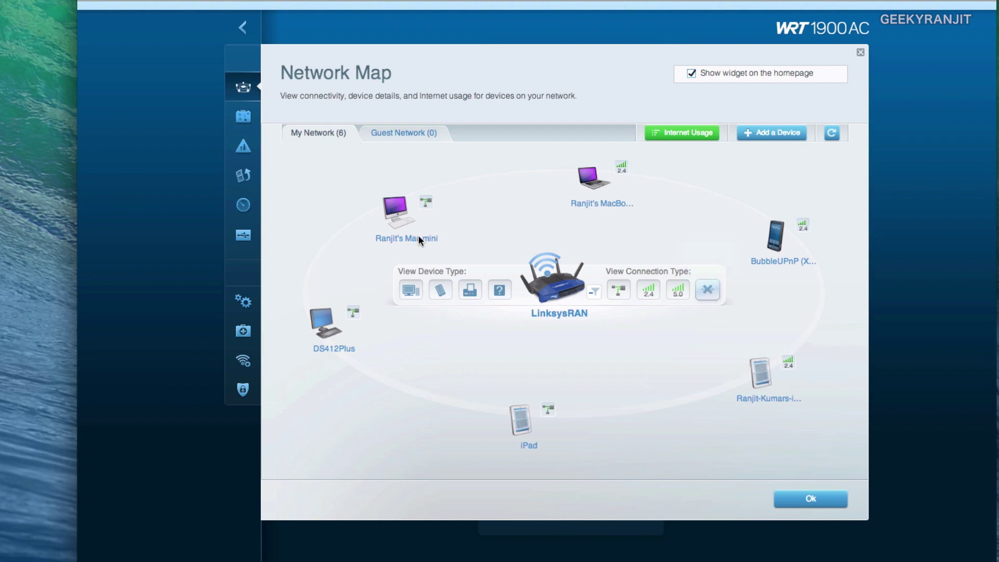
pyautogui.click(401, 133)
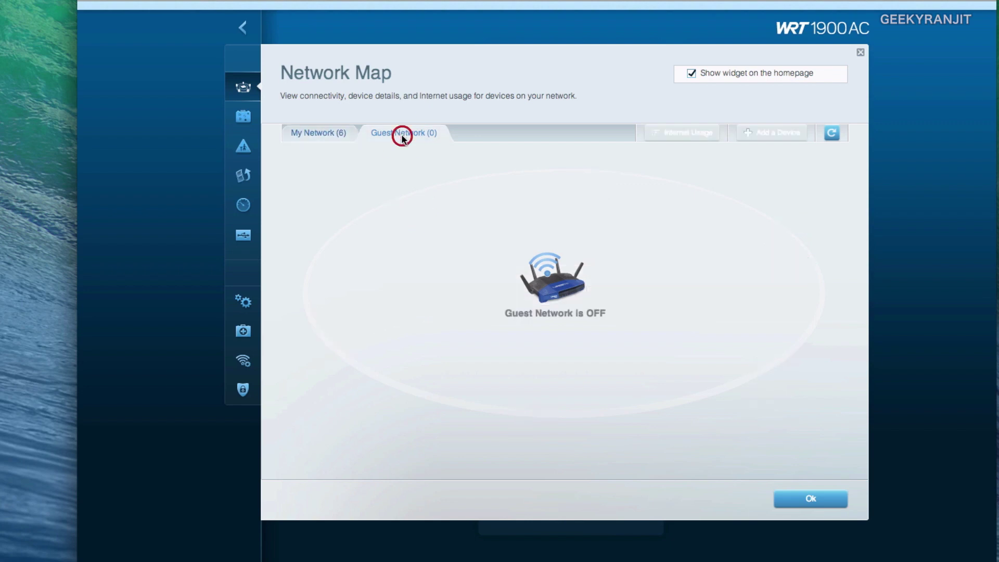
# Check My Network and per-device Internet Usage, then launch and start the Speedtest
pyautogui.click(333, 135)
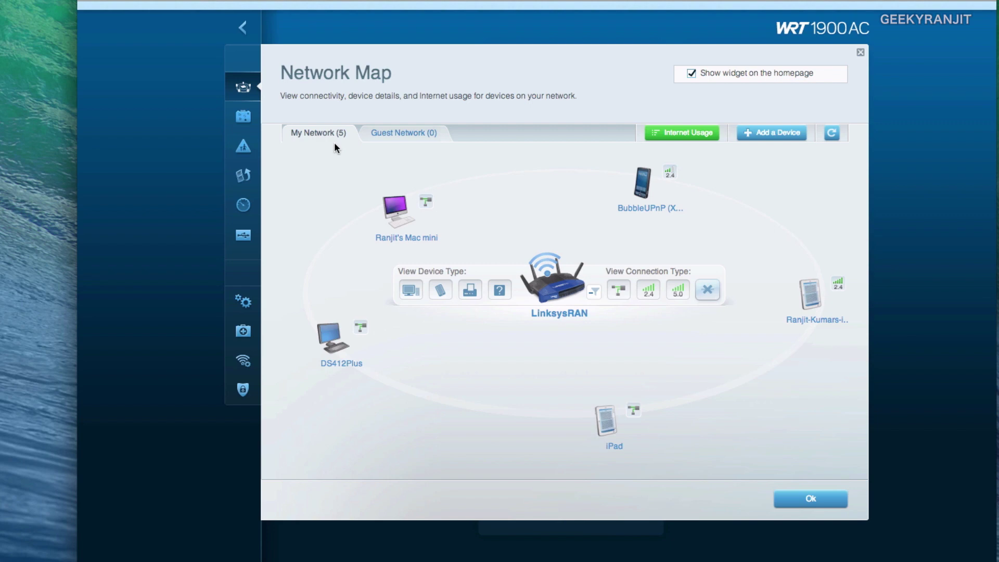
pyautogui.click(673, 133)
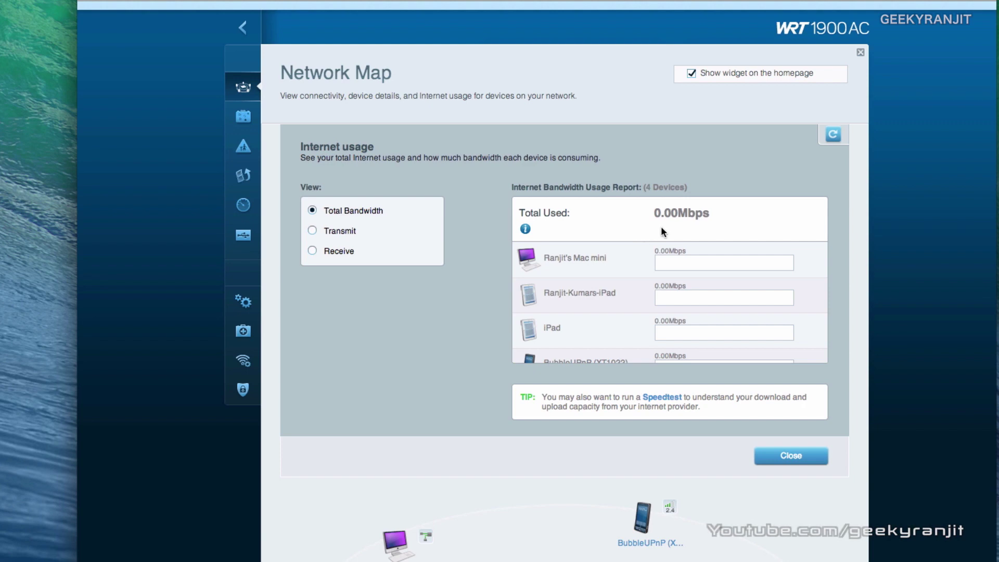
pyautogui.click(661, 397)
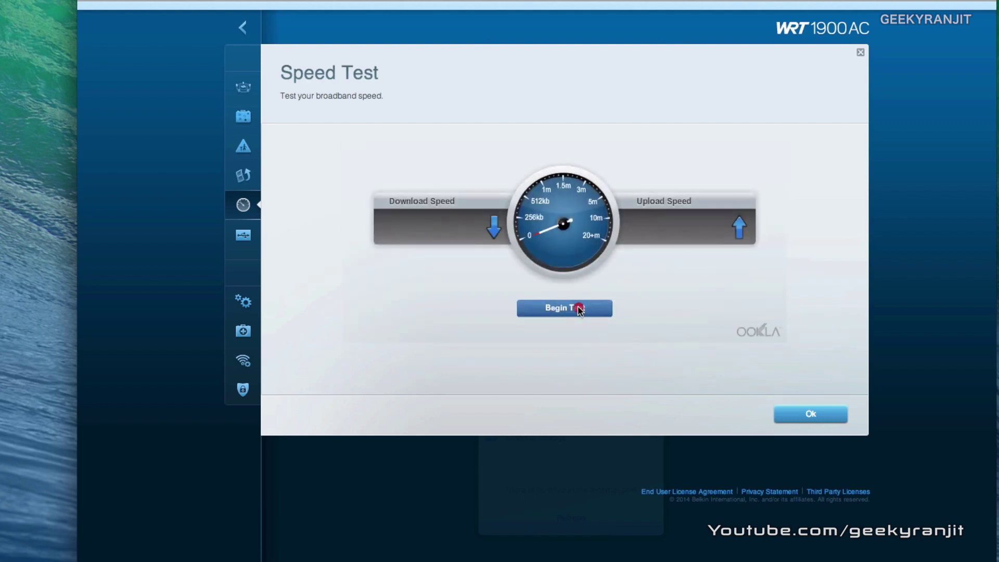
pyautogui.click(575, 308)
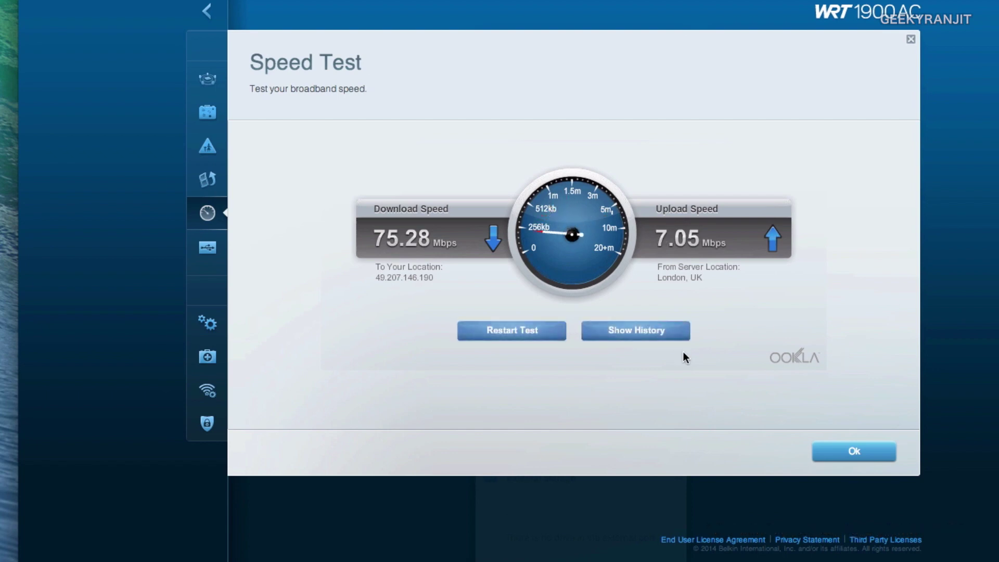
# Close the 75.28 / 7.05 Mbps speed test results and open Guest Access settings
pyautogui.click(847, 455)
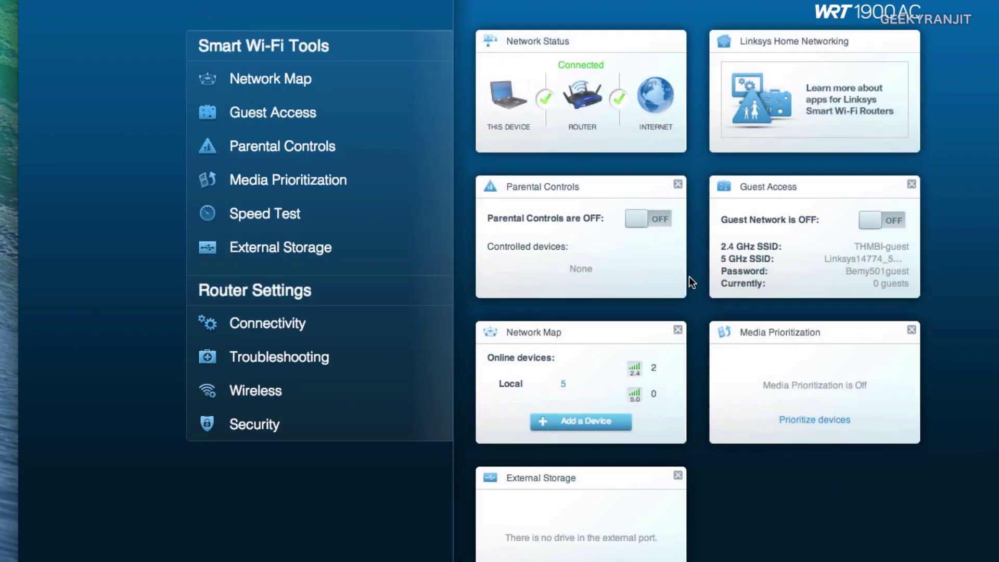
pyautogui.click(312, 116)
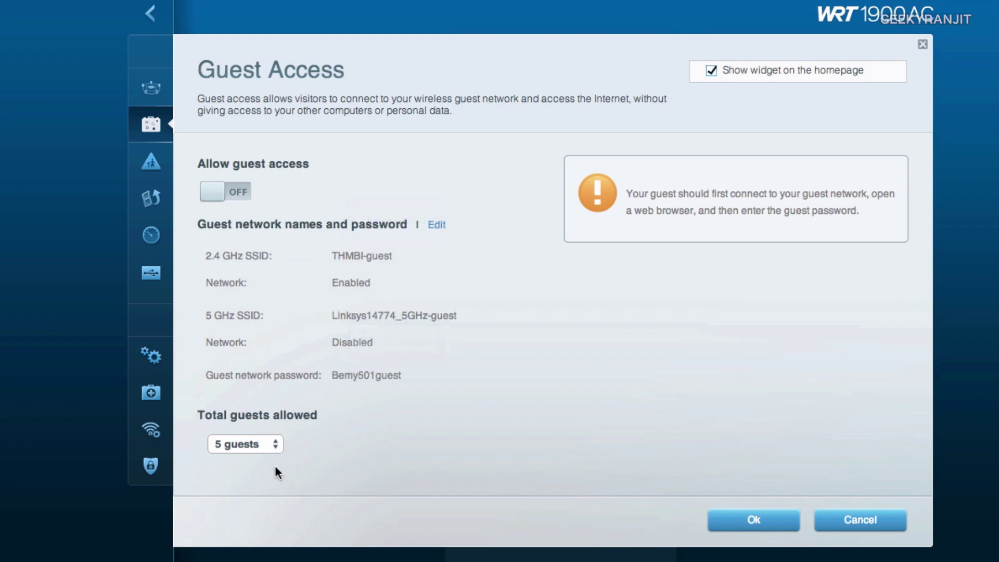
pyautogui.click(257, 444)
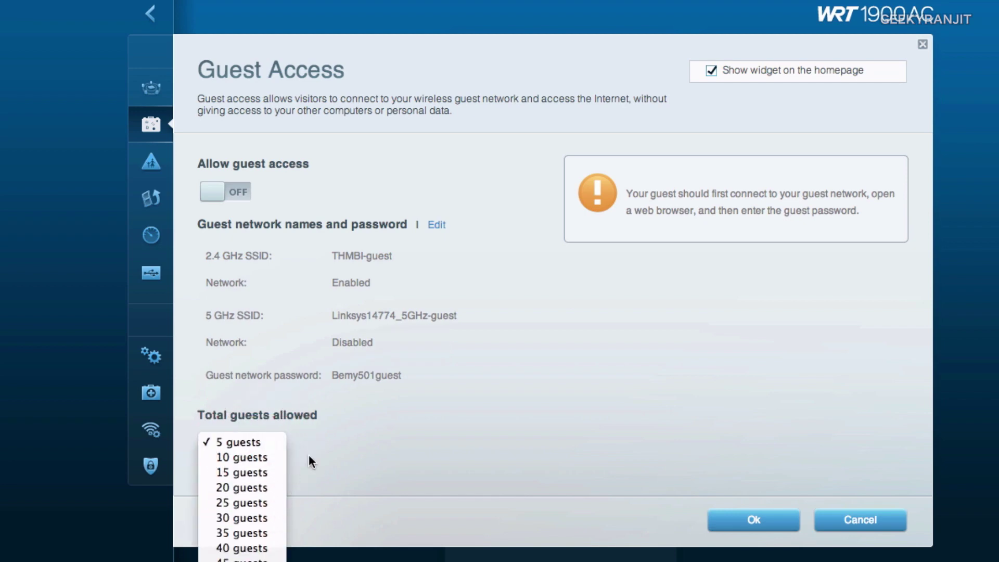
pyautogui.click(446, 437)
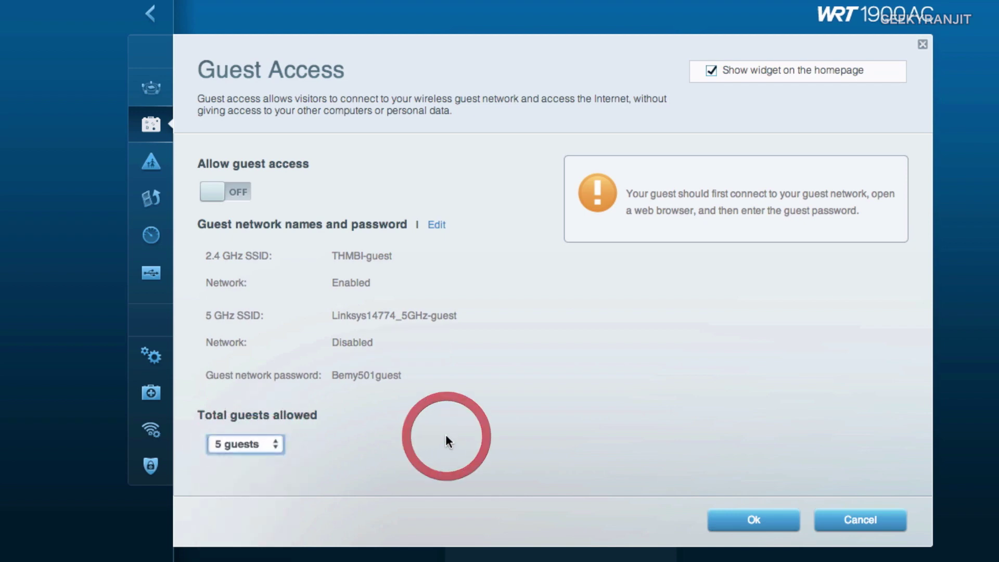
pyautogui.click(875, 517)
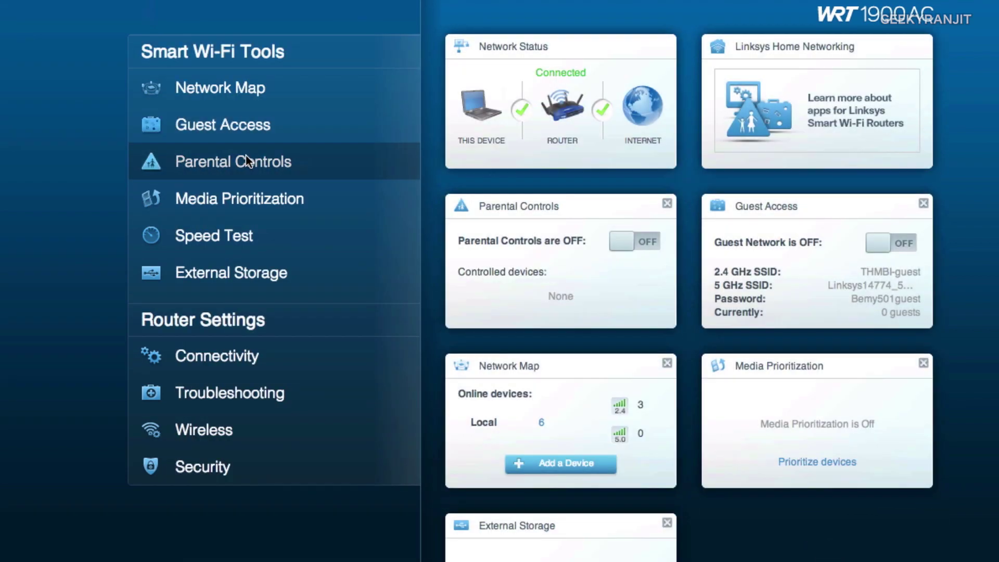
# Enable Parental Controls for the MacBook Air and preview a specific-times schedule without saving
pyautogui.click(245, 161)
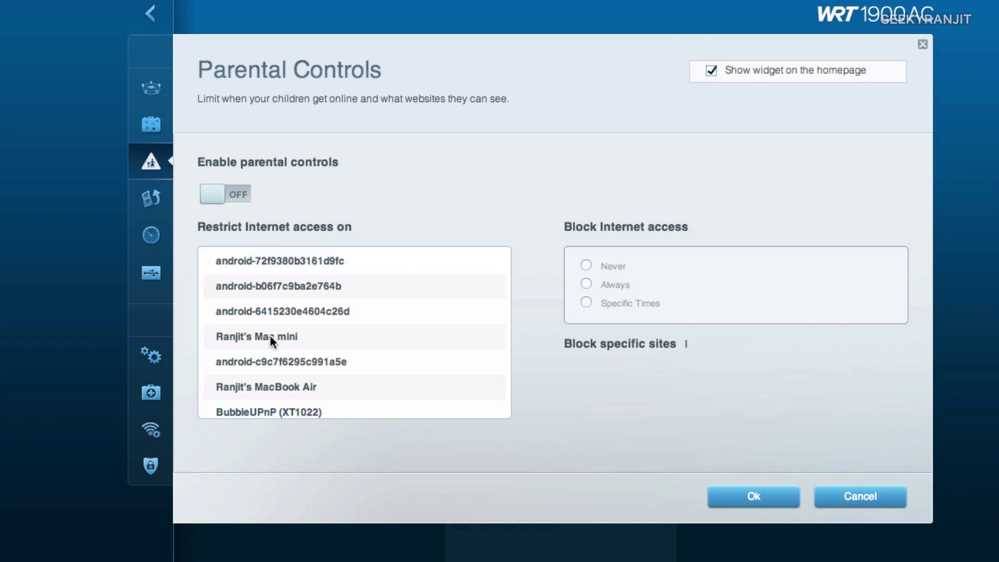
pyautogui.click(218, 195)
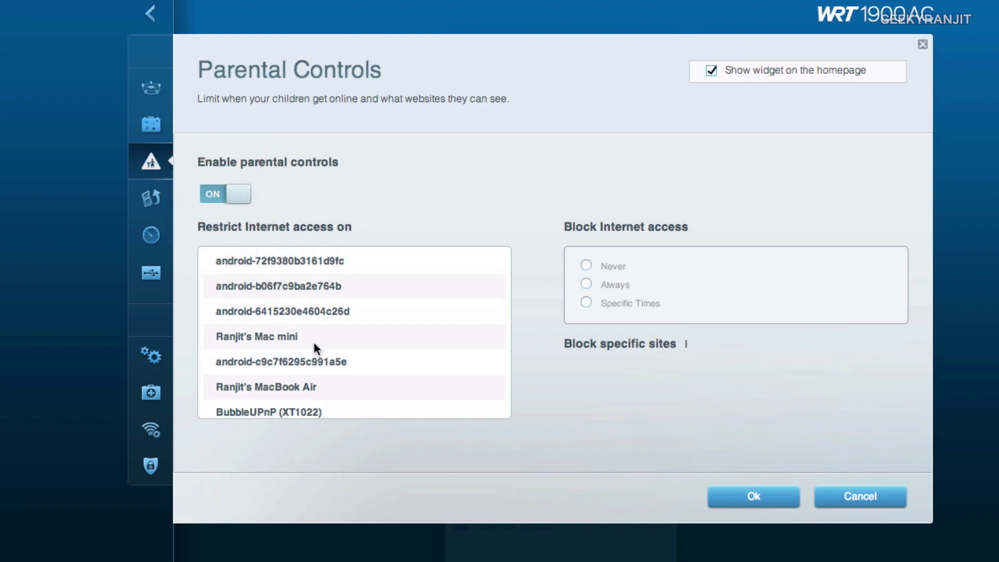
pyautogui.click(327, 386)
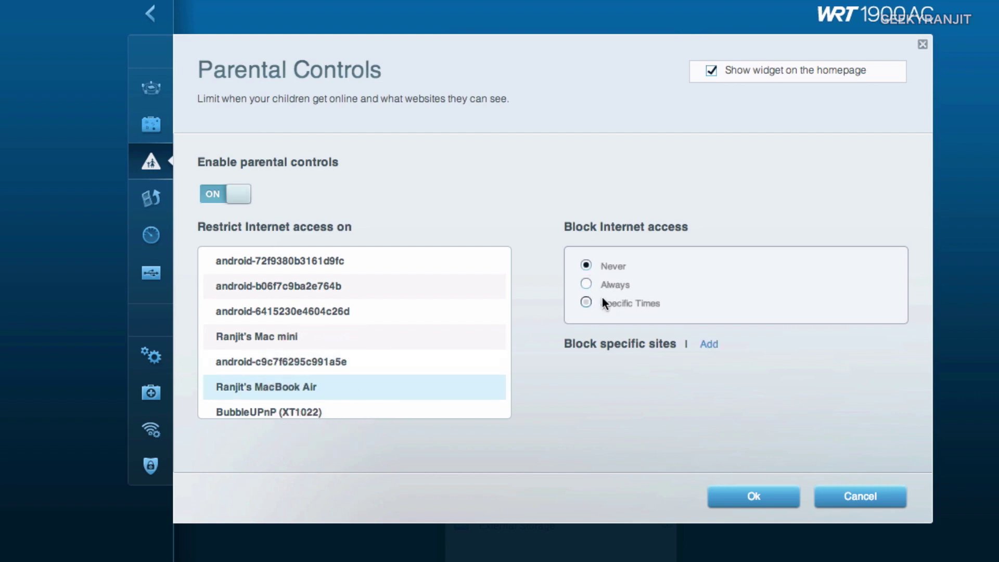
pyautogui.click(588, 302)
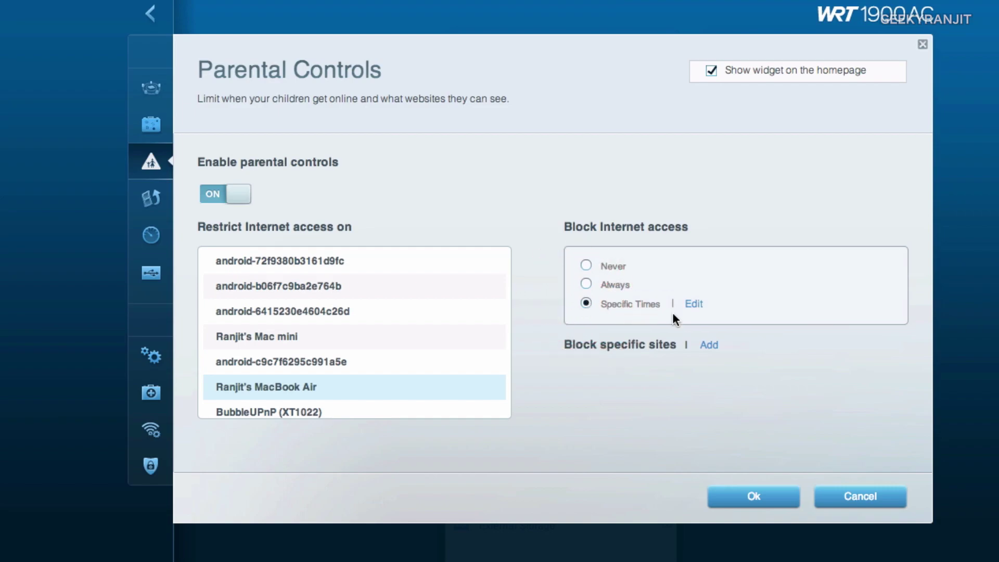
pyautogui.click(691, 303)
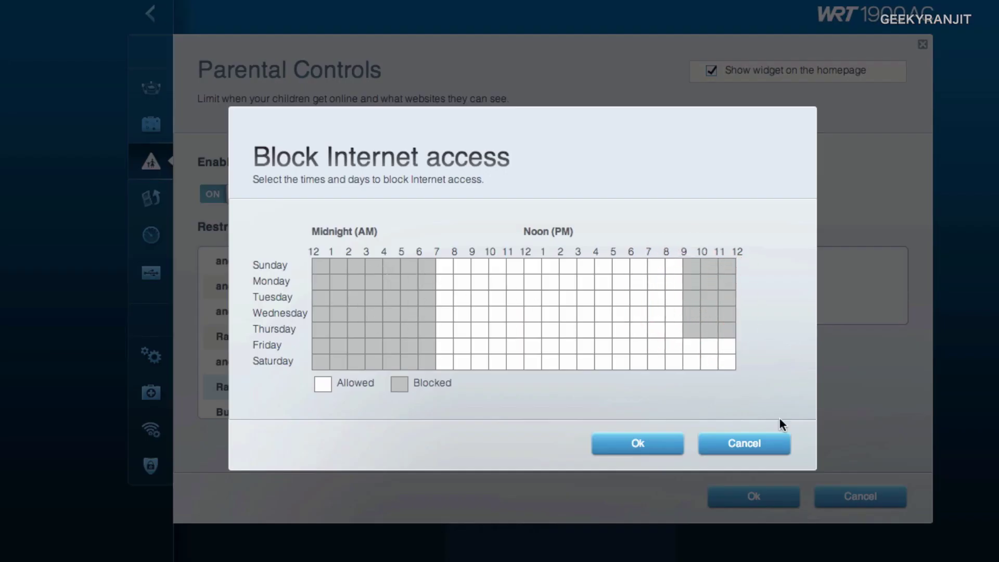
pyautogui.click(763, 440)
# Set blocking back to Never, switch Parental Controls OFF, and save
pyautogui.click(586, 265)
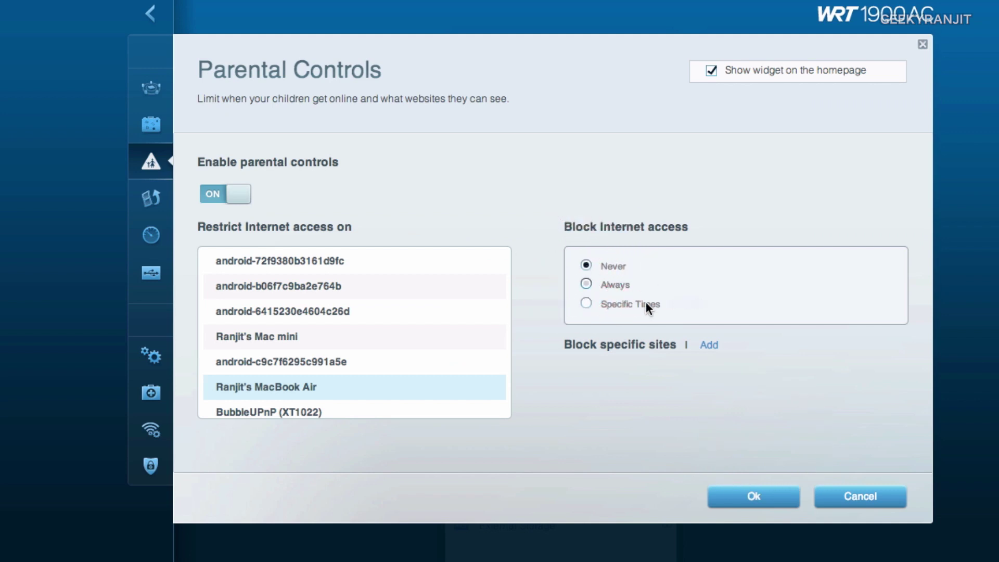
pyautogui.click(216, 192)
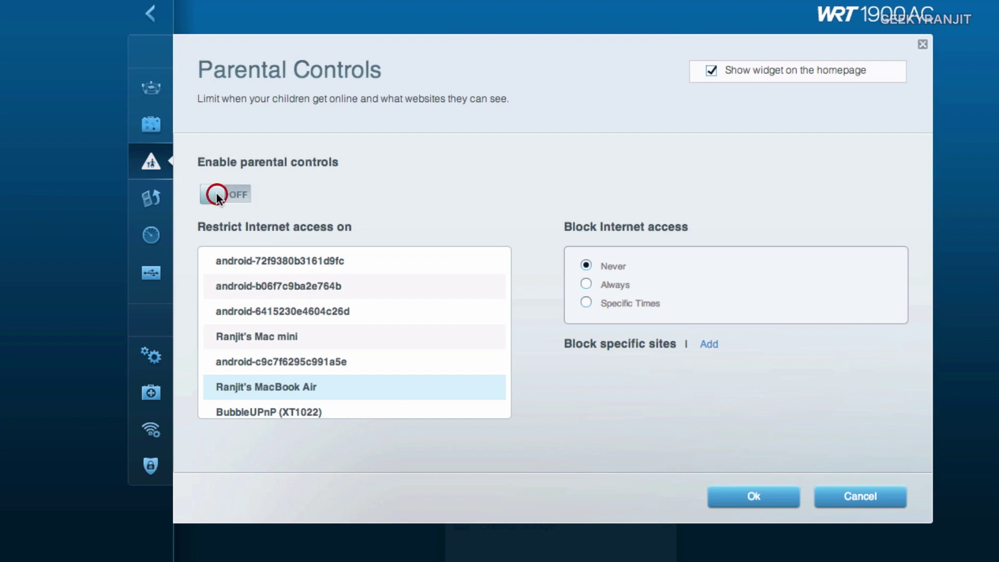
pyautogui.click(739, 497)
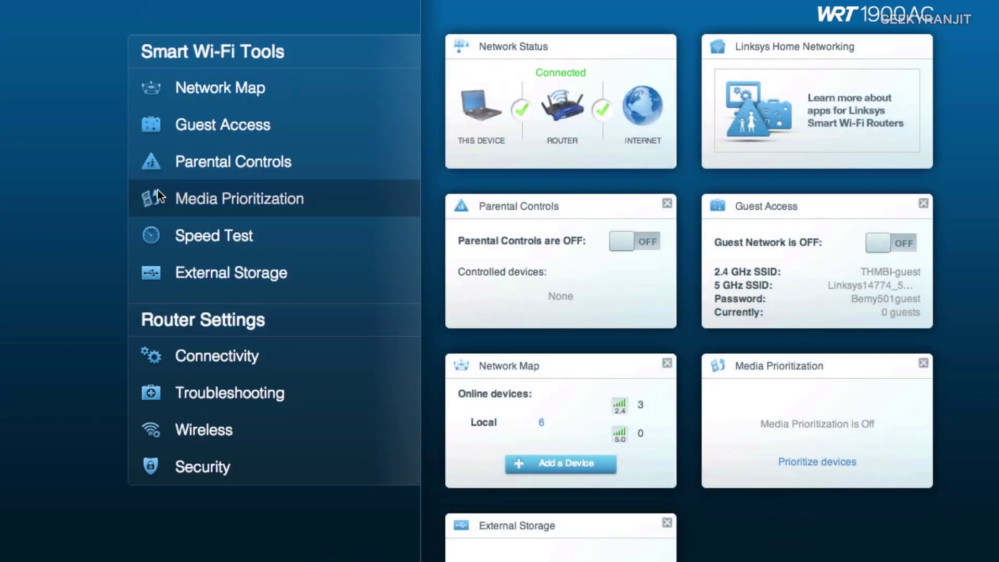
pyautogui.click(200, 198)
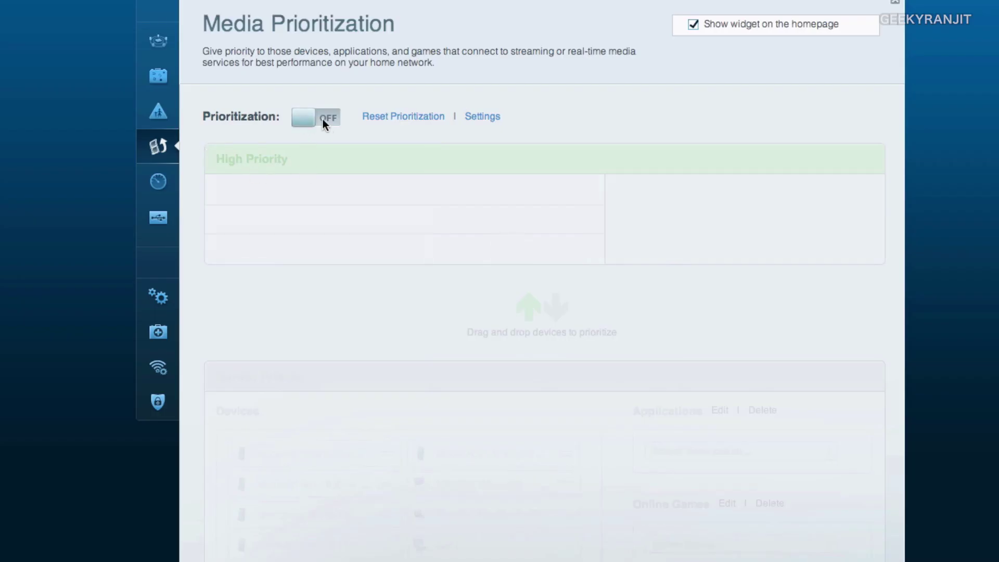
pyautogui.click(322, 118)
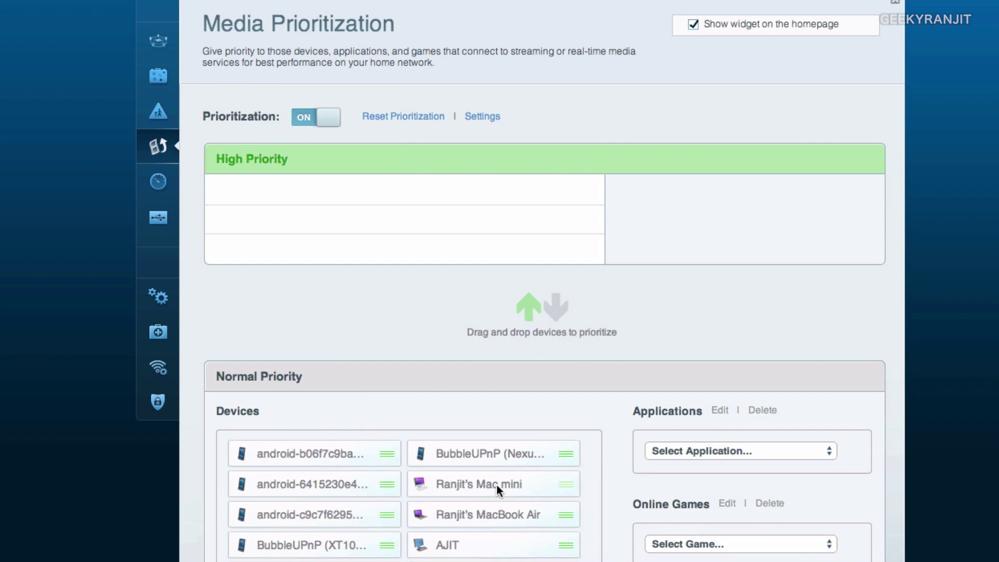
pyautogui.moveTo(450, 486); pyautogui.dragTo(311, 198)
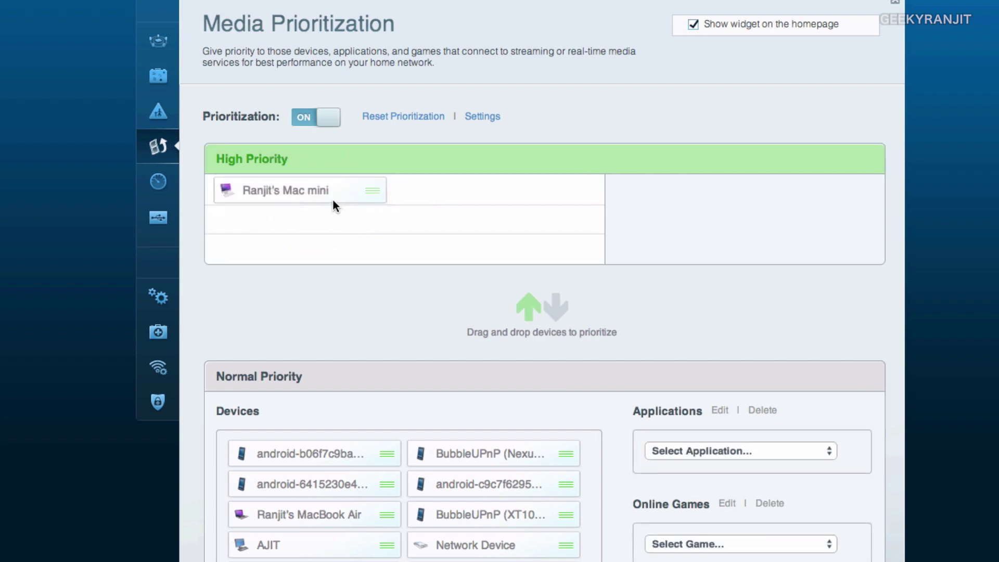
pyautogui.click(729, 451)
pyautogui.click(730, 451)
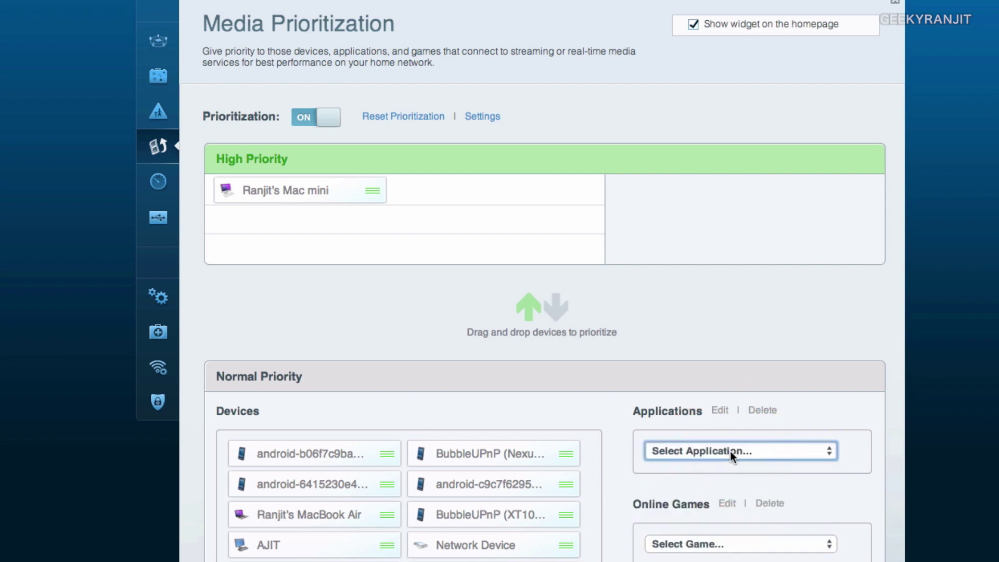
pyautogui.click(729, 451)
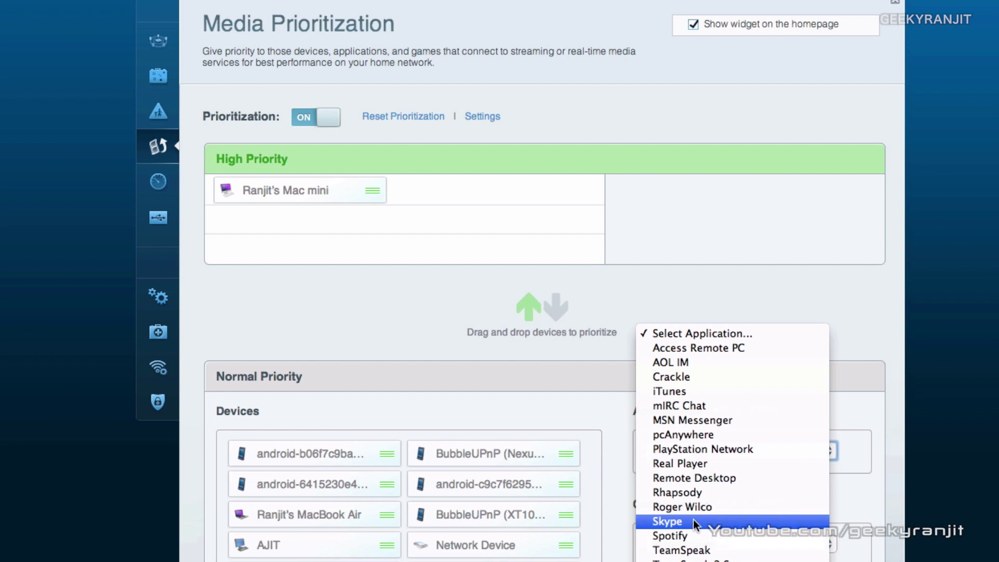
pyautogui.click(529, 361)
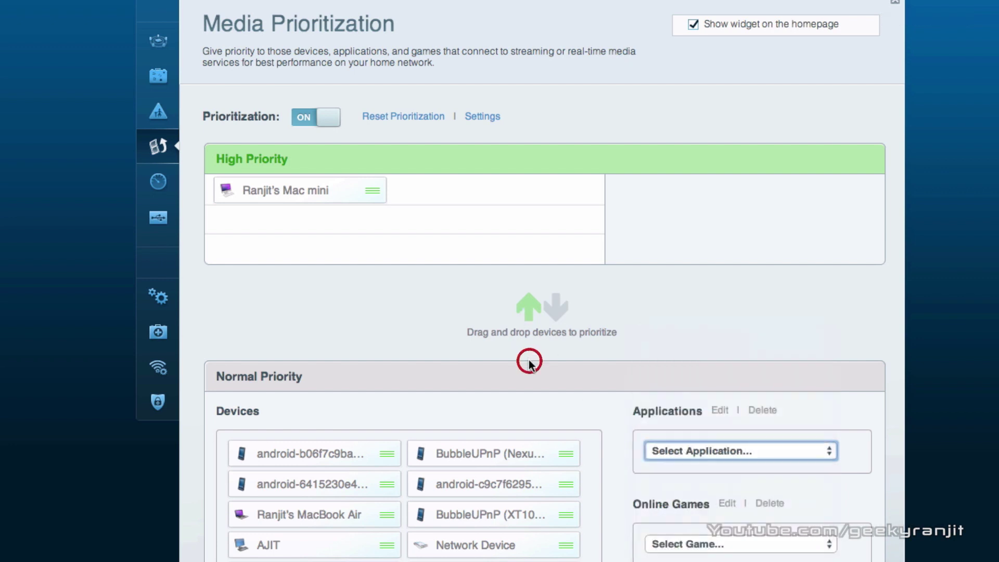
pyautogui.click(755, 549)
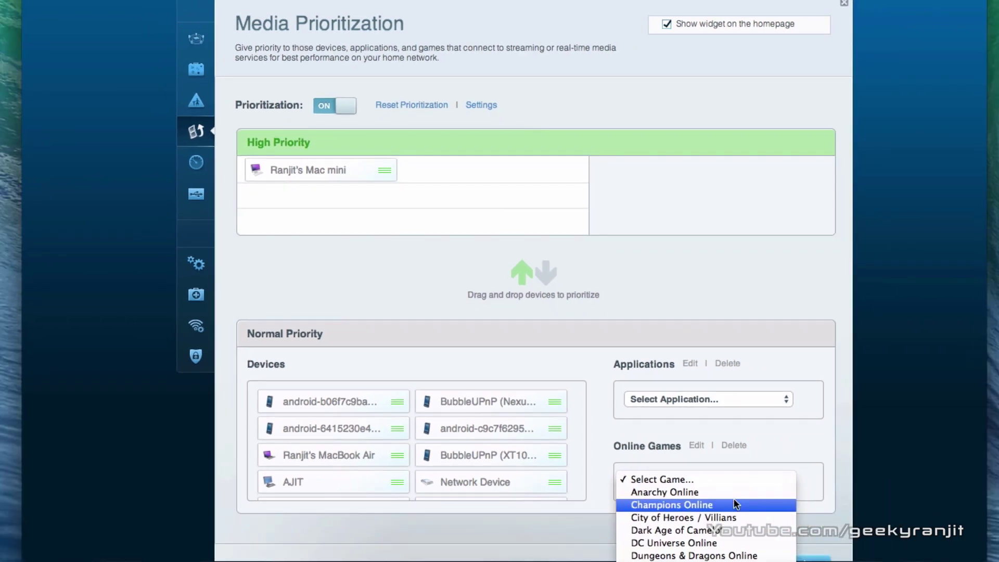
pyautogui.scroll(-3, 762, 549)
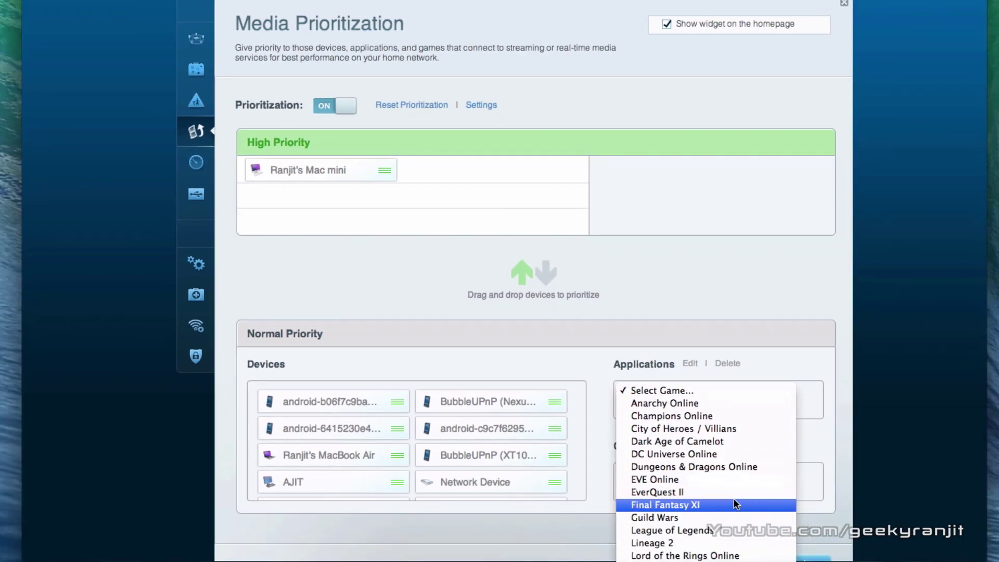
pyautogui.scroll(-2, 734, 498)
pyautogui.click(817, 437)
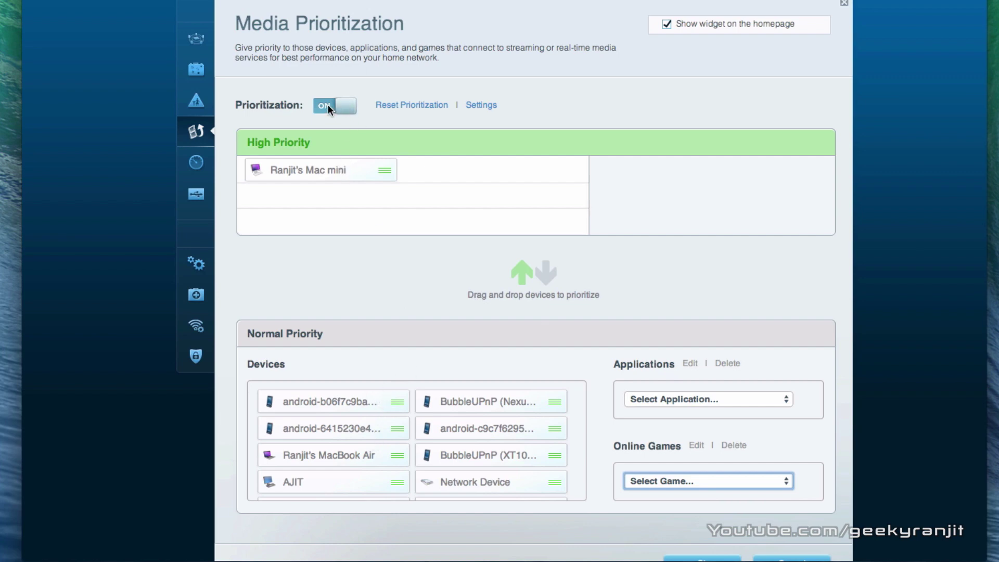
pyautogui.click(472, 105)
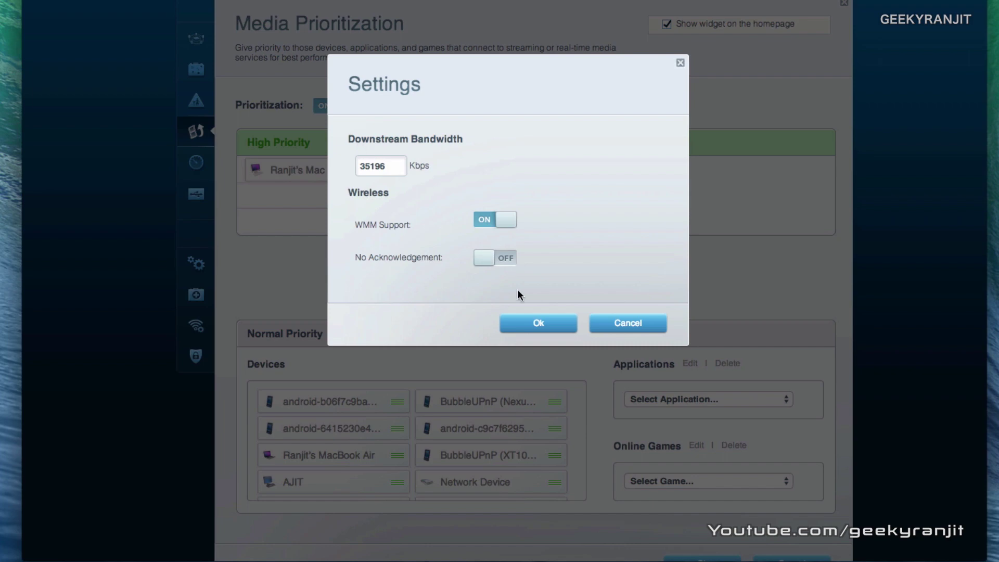
pyautogui.click(642, 325)
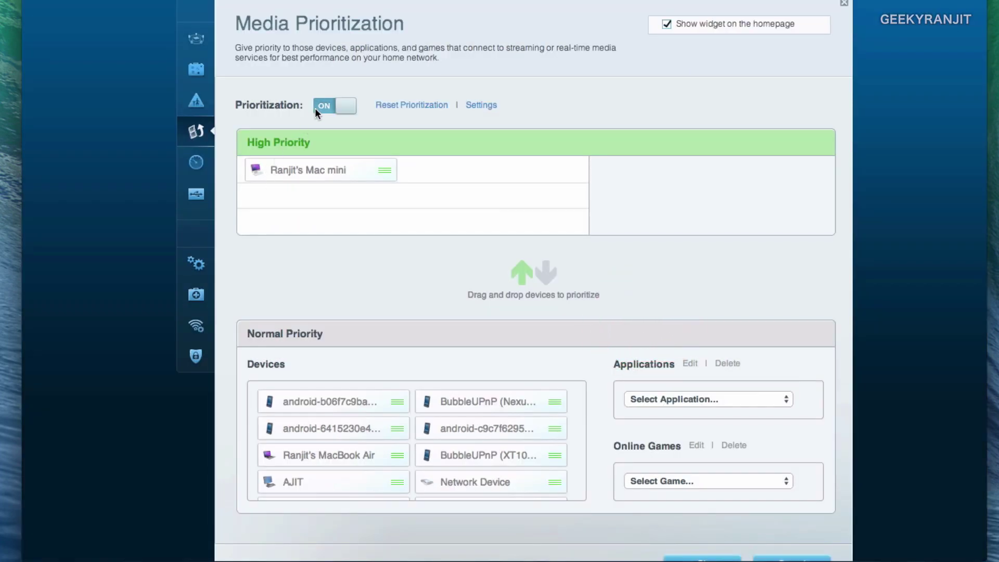
pyautogui.click(322, 107)
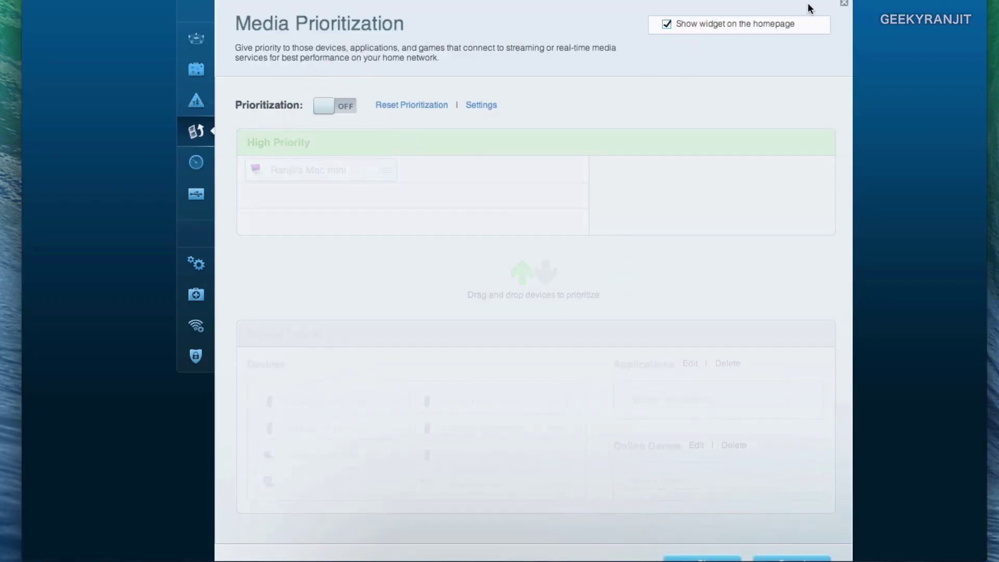
pyautogui.click(844, 3)
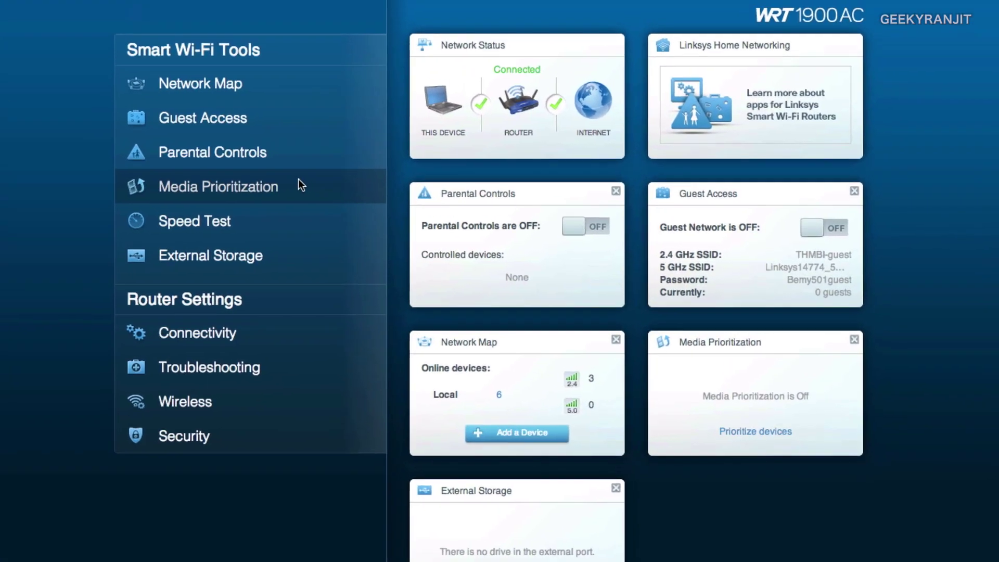
pyautogui.click(227, 216)
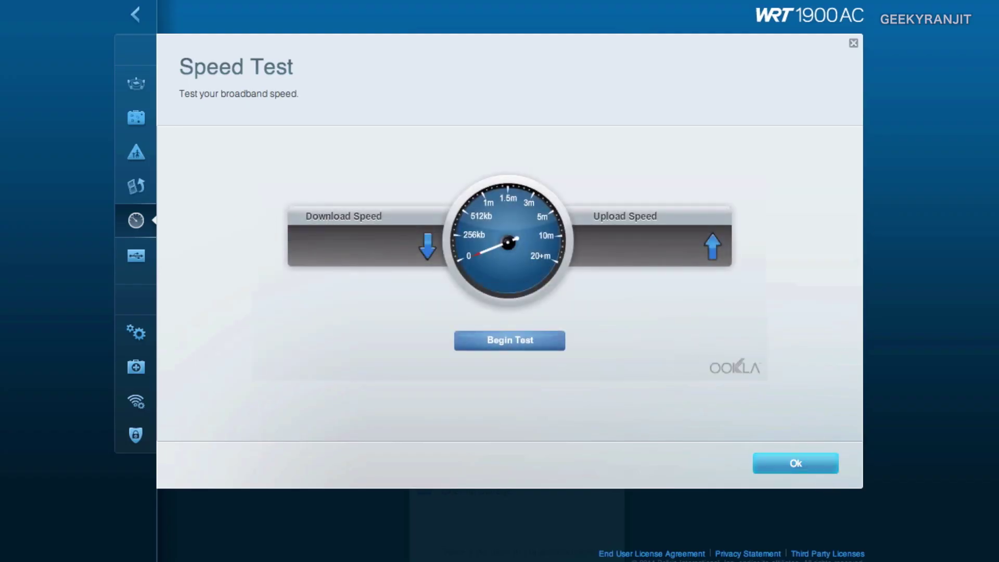
# Close the speed test, open External Storage, and browse its tabs
pyautogui.click(853, 43)
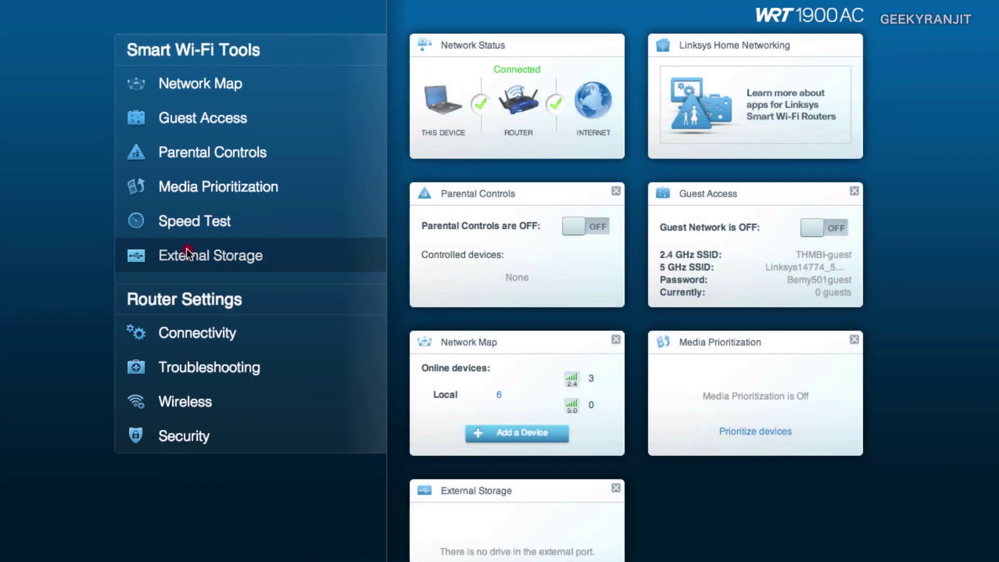
pyautogui.click(186, 251)
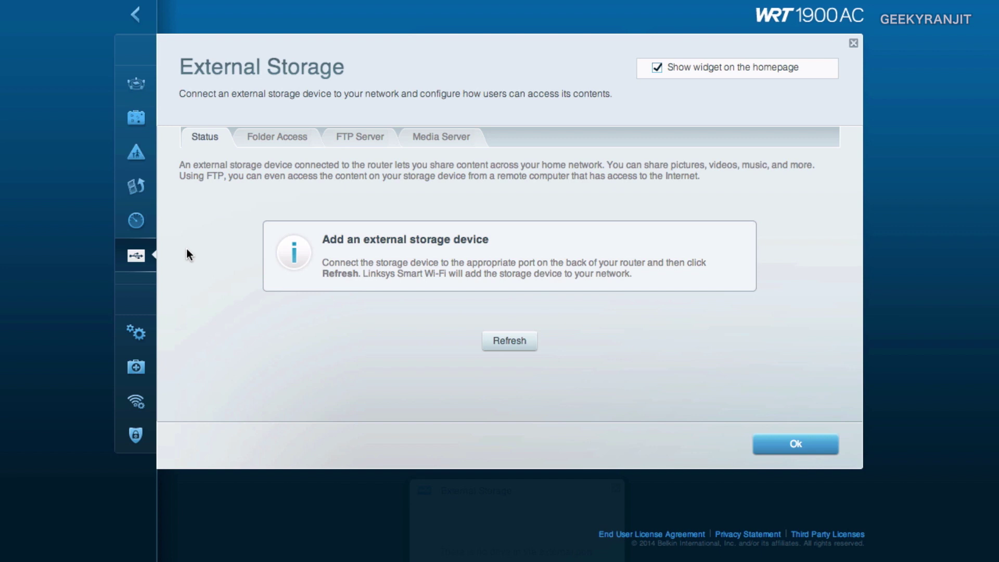
pyautogui.click(270, 139)
pyautogui.click(264, 132)
pyautogui.click(355, 140)
pyautogui.click(438, 139)
# Refresh to detect the ESD-USB drive and show its Folder Access options
pyautogui.click(521, 343)
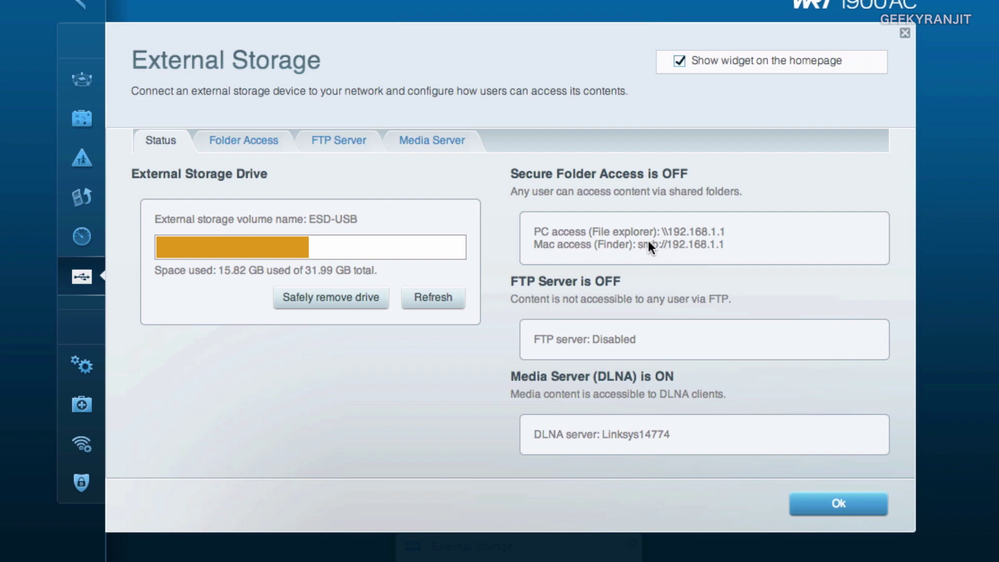
pyautogui.click(558, 287)
pyautogui.click(252, 139)
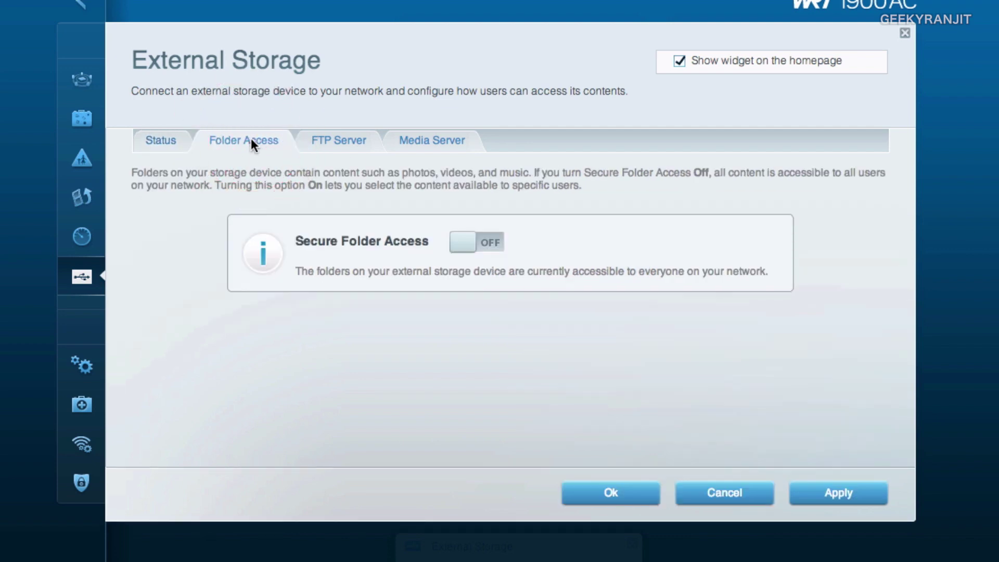
# Briefly enable Secure Folder Access and start adding a user, then switch it back OFF
pyautogui.click(485, 250)
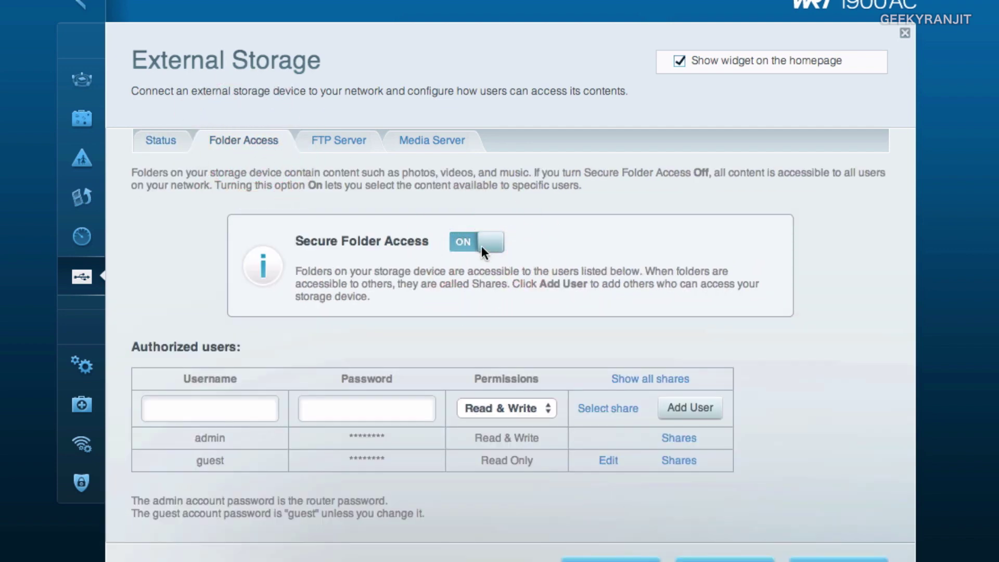
pyautogui.click(191, 409)
pyautogui.write('ranjit')
pyautogui.press('Tab')
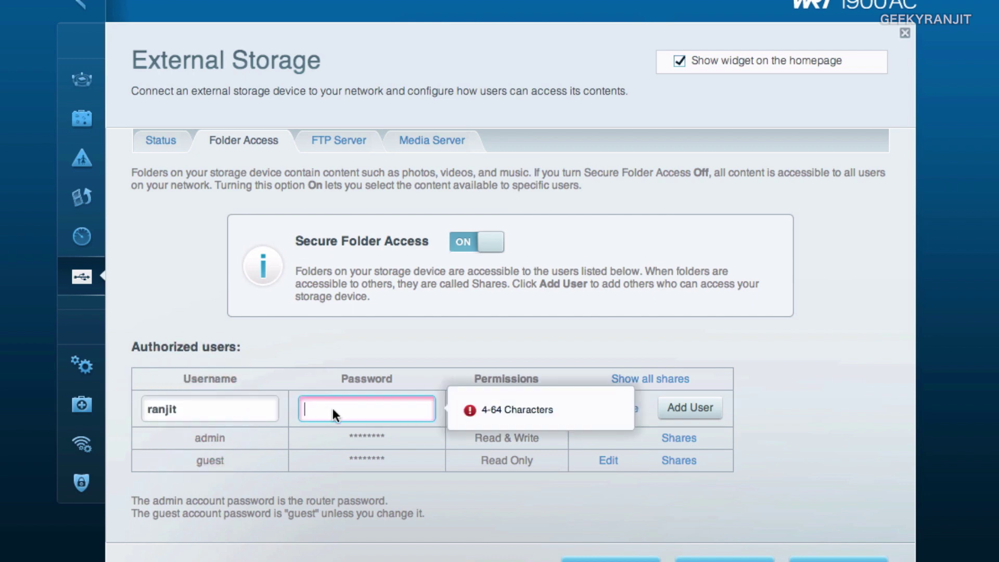
pyautogui.click(333, 408)
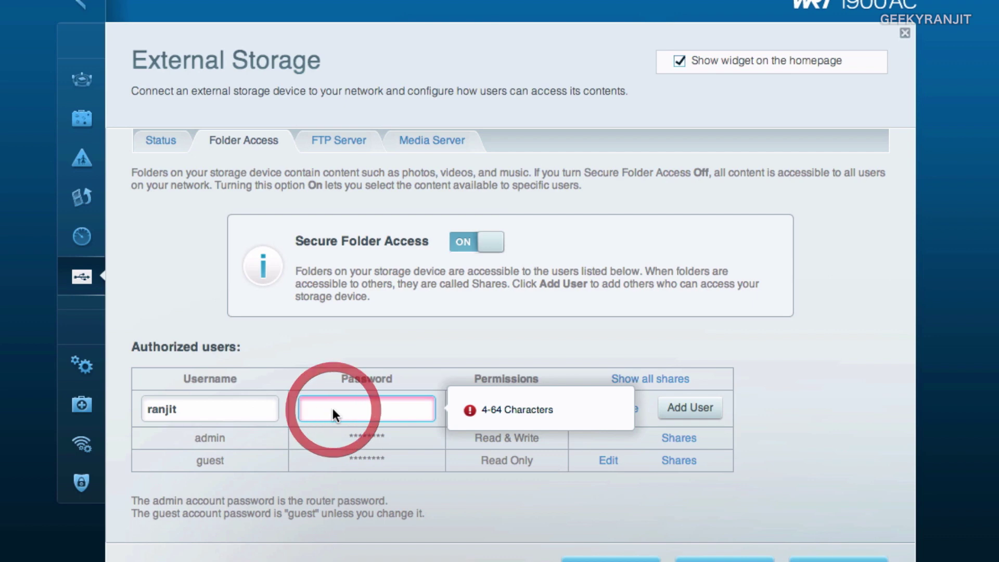
pyautogui.click(211, 403)
pyautogui.click(463, 245)
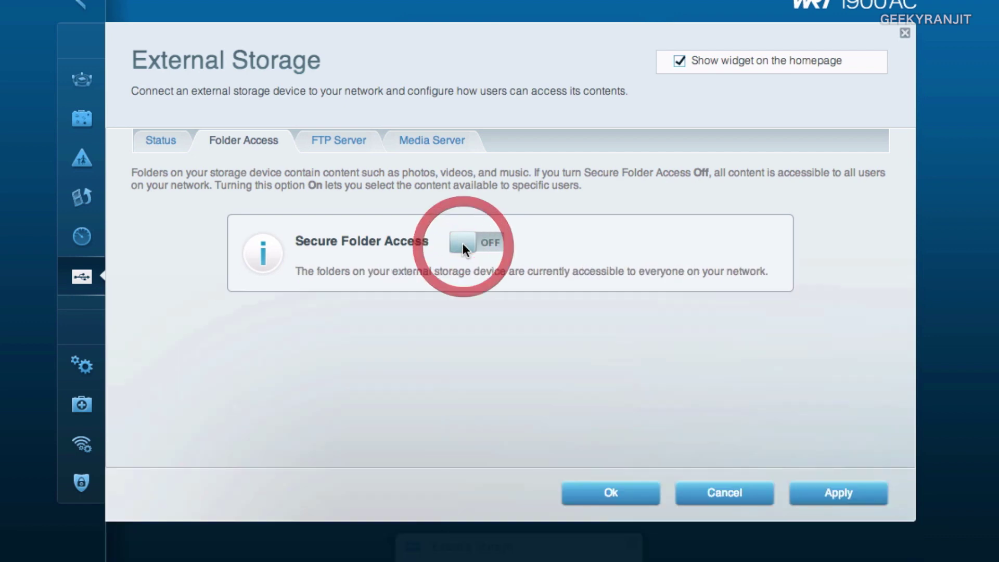
# Browse the FTP Server, Media Server, Status and Folder Access tabs, then cancel without saving
pyautogui.click(341, 140)
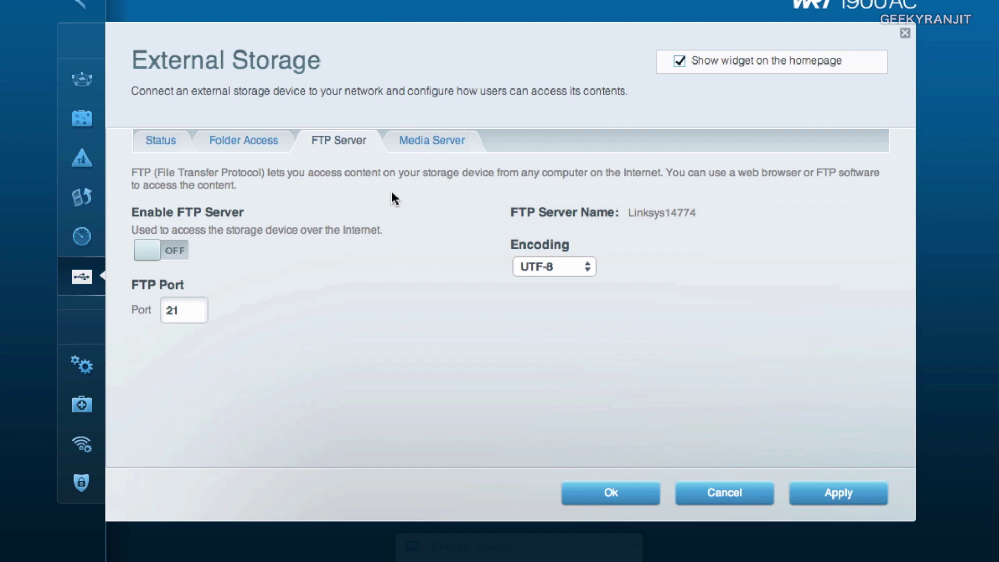
pyautogui.click(411, 148)
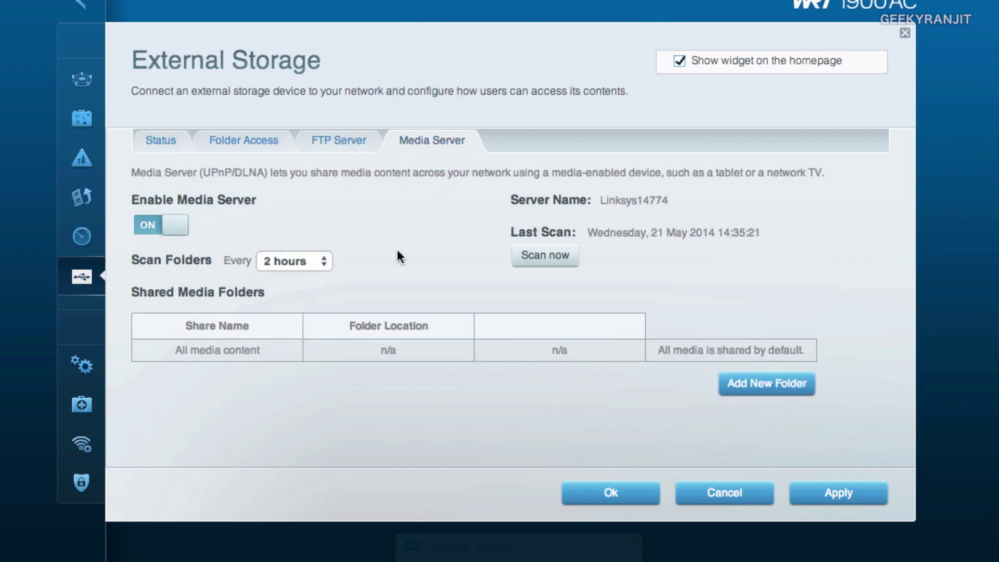
pyautogui.click(163, 136)
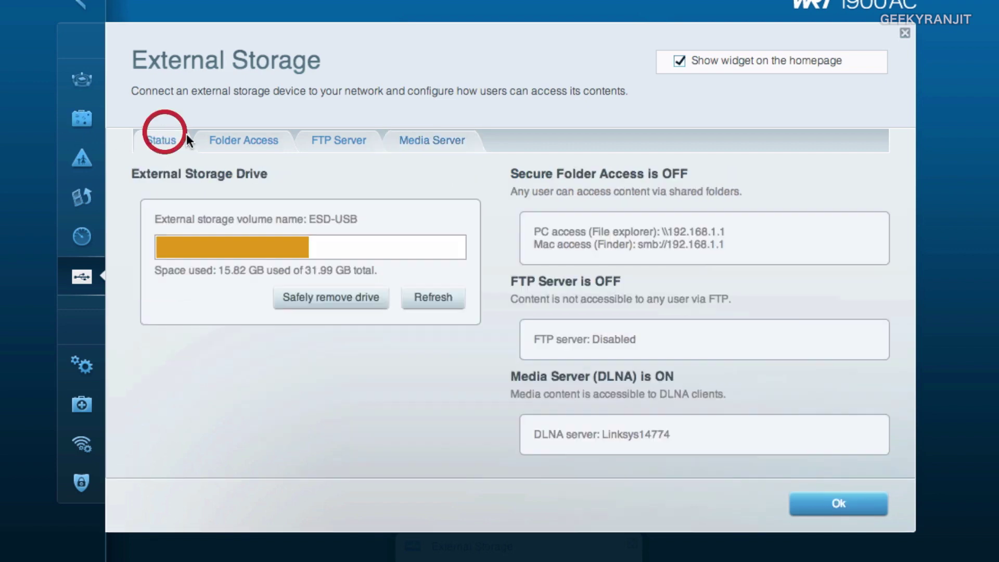
pyautogui.click(255, 138)
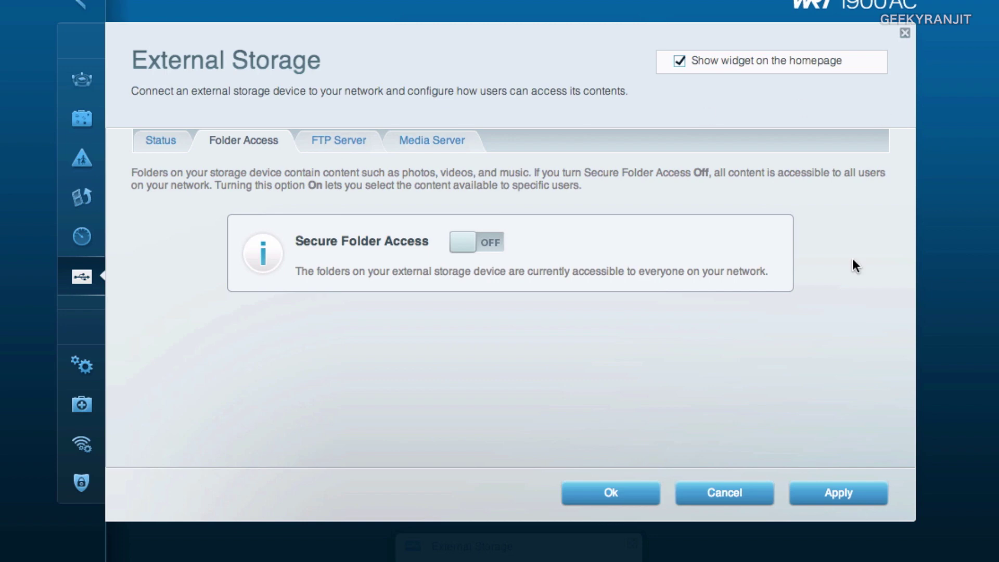
pyautogui.click(741, 495)
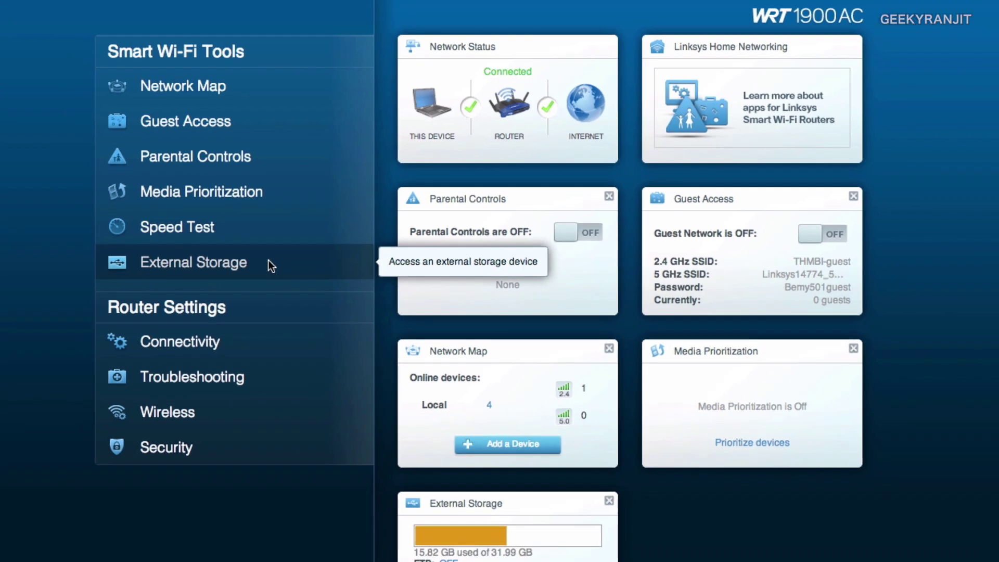
# Open Connectivity, toggle network name editing, and check for firmware updates (none found)
pyautogui.click(210, 342)
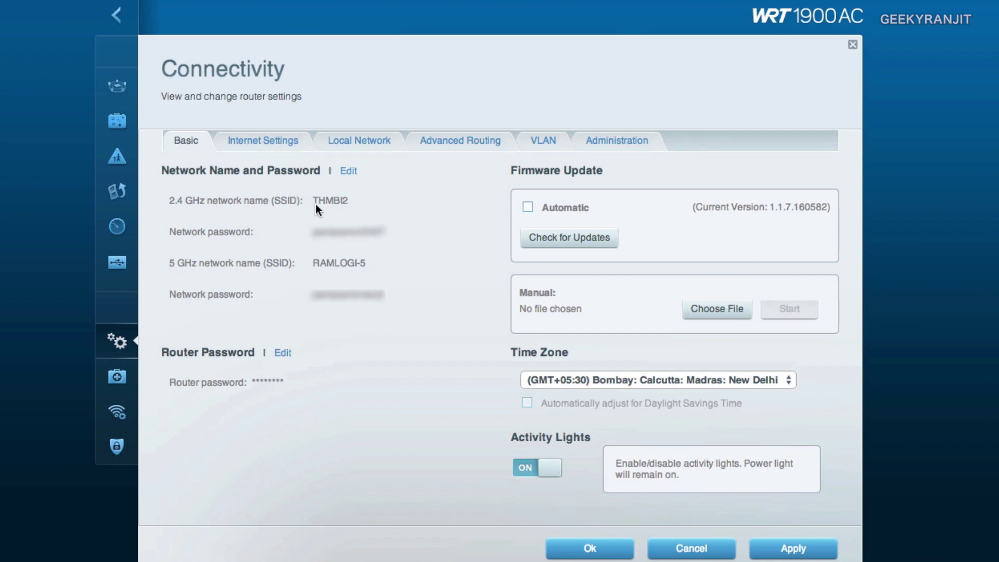
pyautogui.click(347, 173)
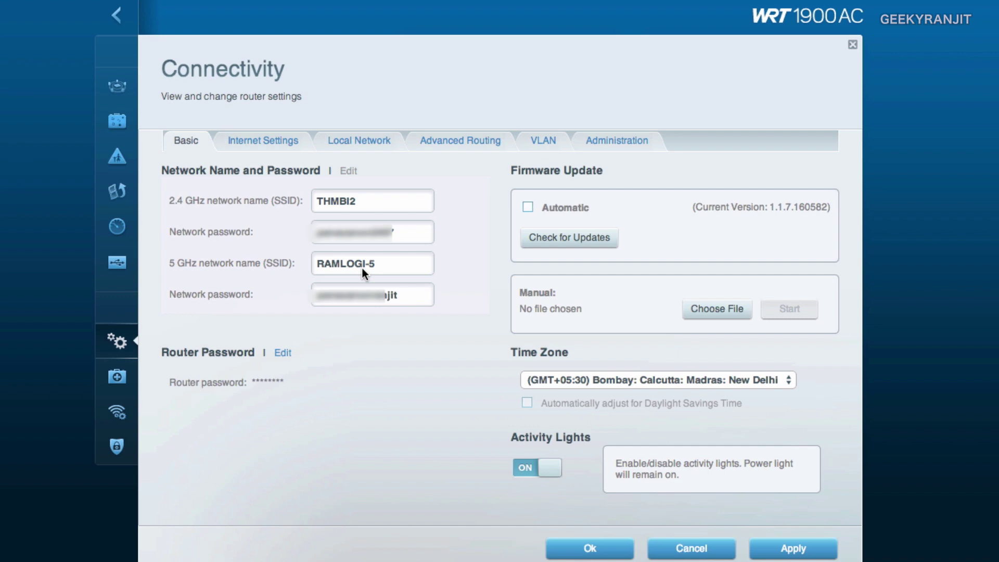
pyautogui.click(283, 354)
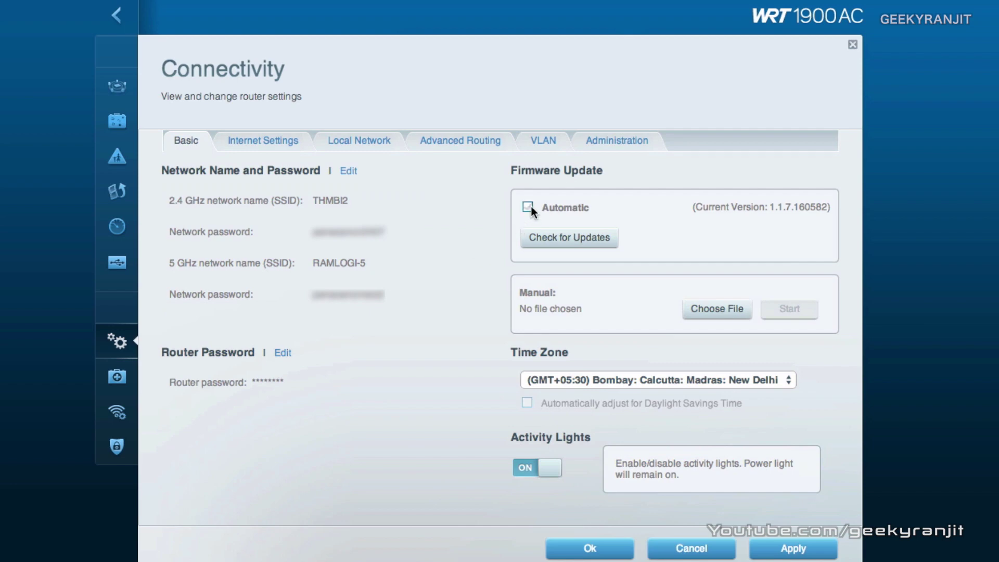
pyautogui.click(557, 239)
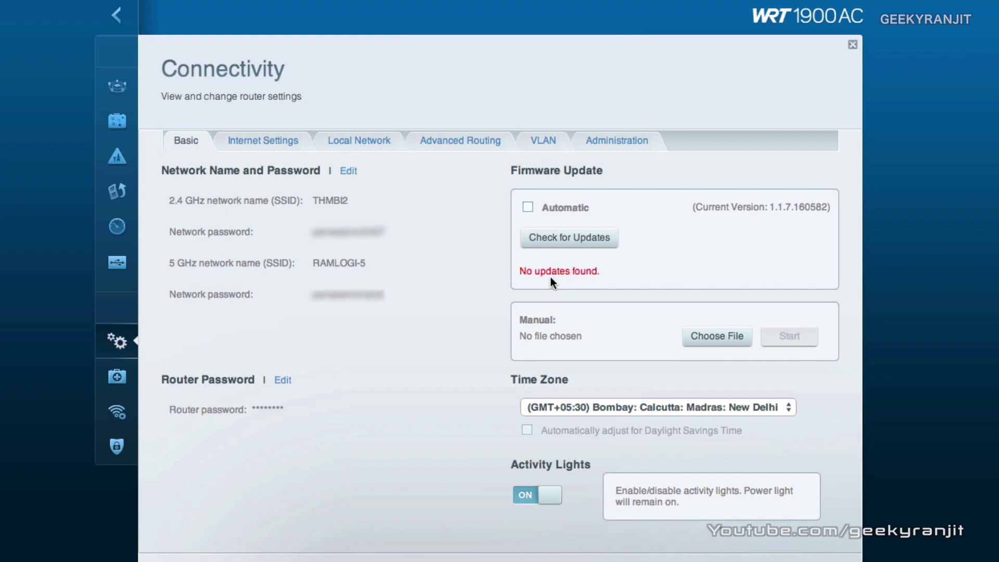
pyautogui.click(276, 141)
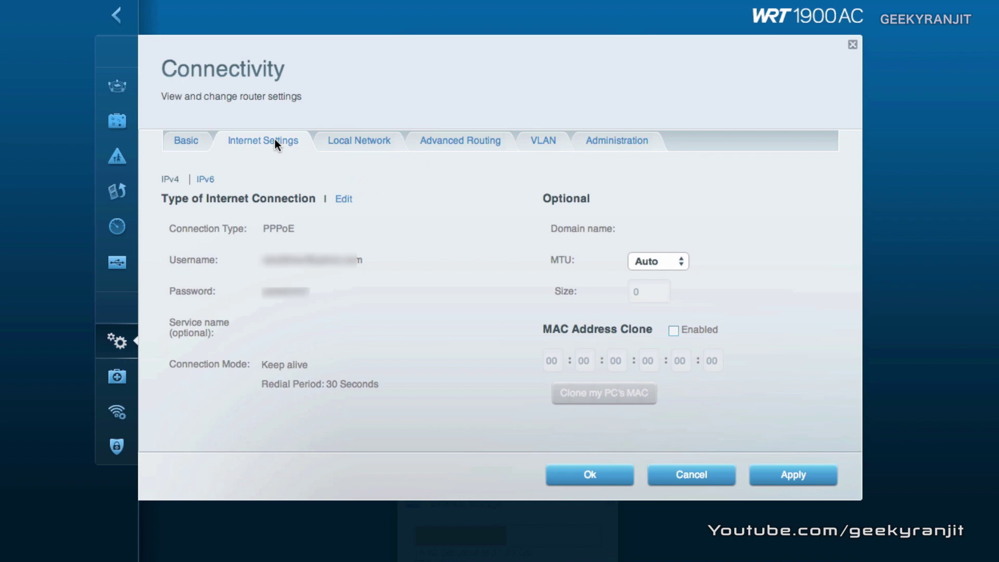
# Review Local Network, Advanced Routing, VLAN and Administration tabs, then close Connectivity and open Troubleshooting
pyautogui.click(372, 141)
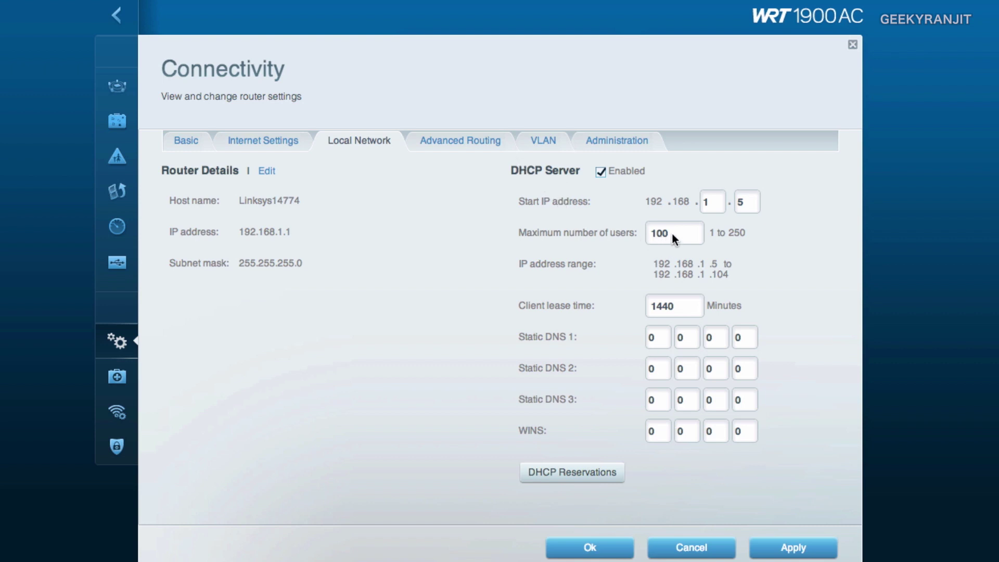
pyautogui.click(450, 142)
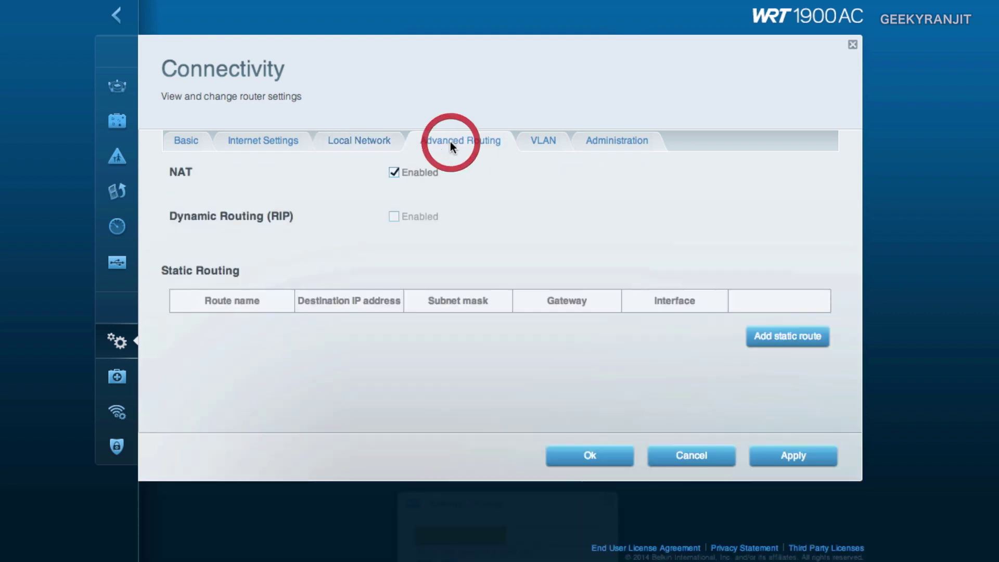
pyautogui.click(534, 144)
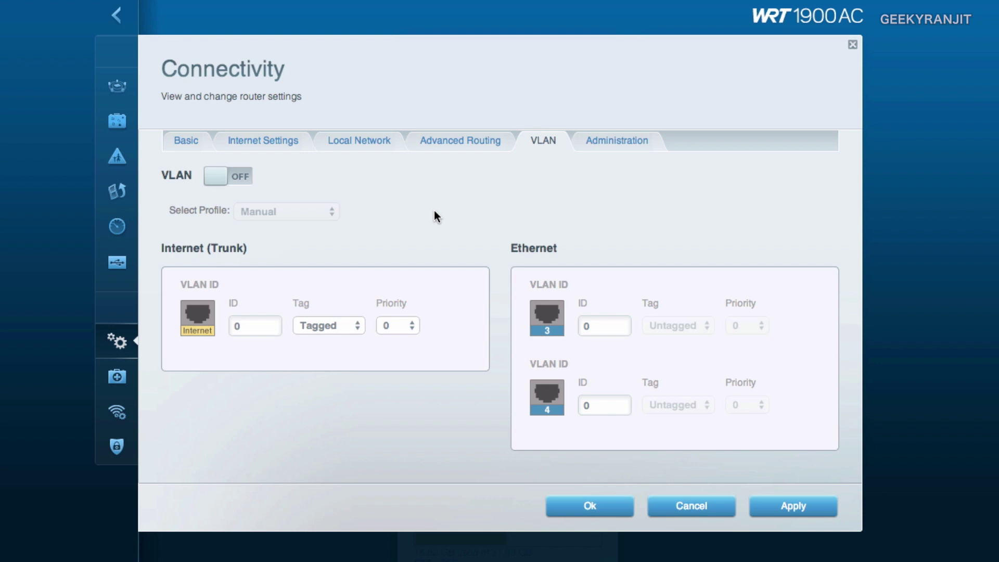
pyautogui.click(614, 147)
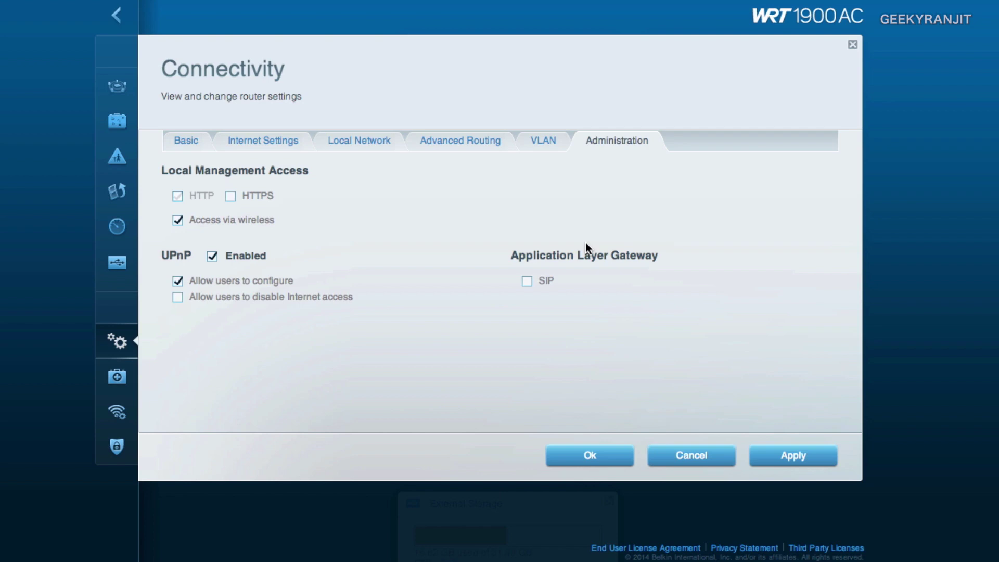
pyautogui.click(586, 457)
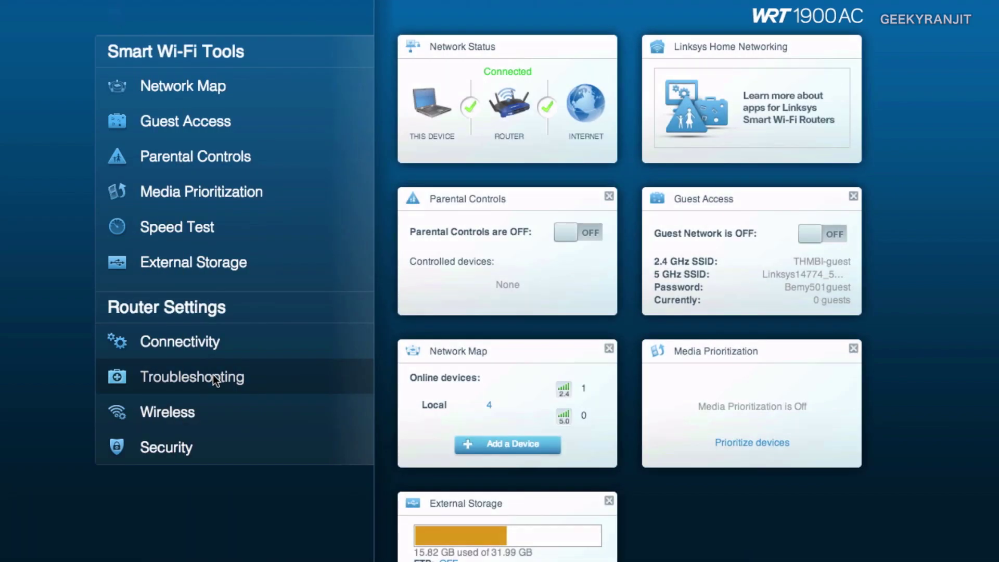
pyautogui.click(213, 378)
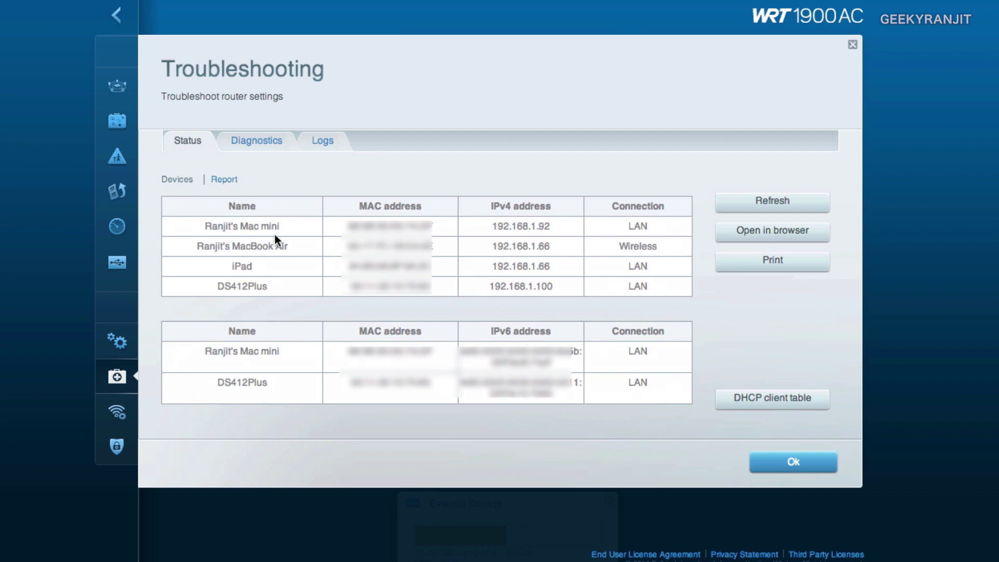
# Review the Troubleshooting Diagnostics and Logs tabs, then close the panel with Ok
pyautogui.click(253, 140)
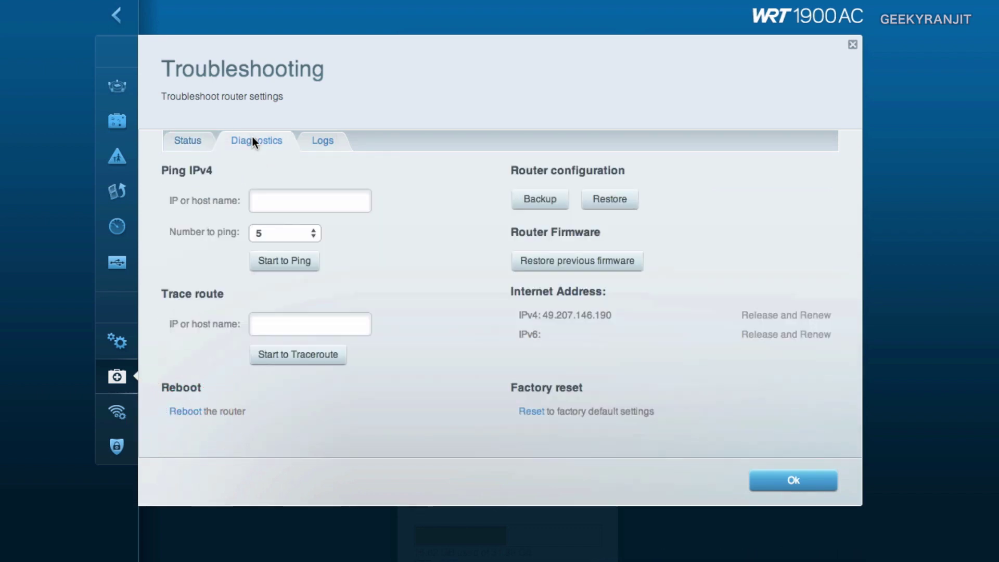
pyautogui.click(330, 141)
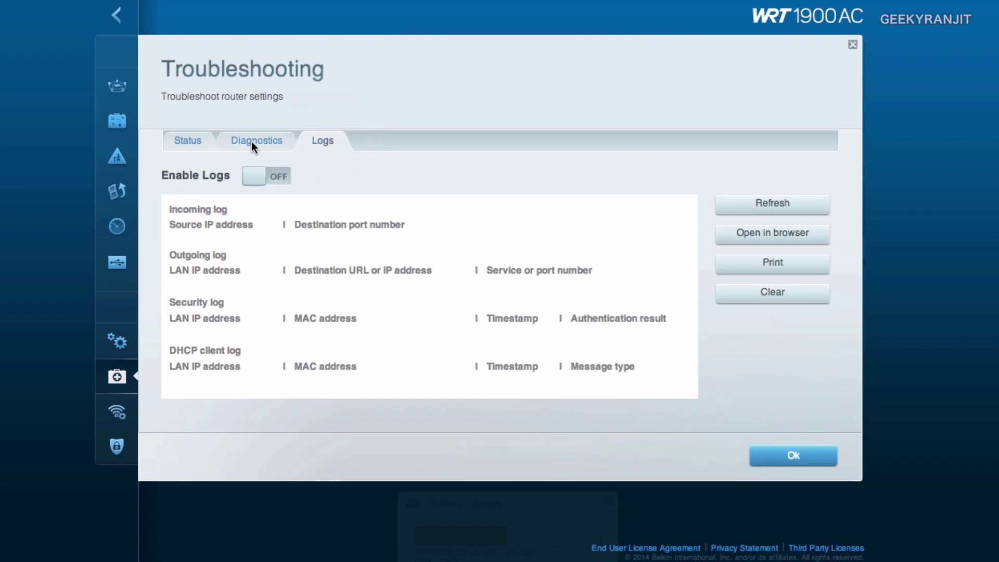
pyautogui.click(251, 141)
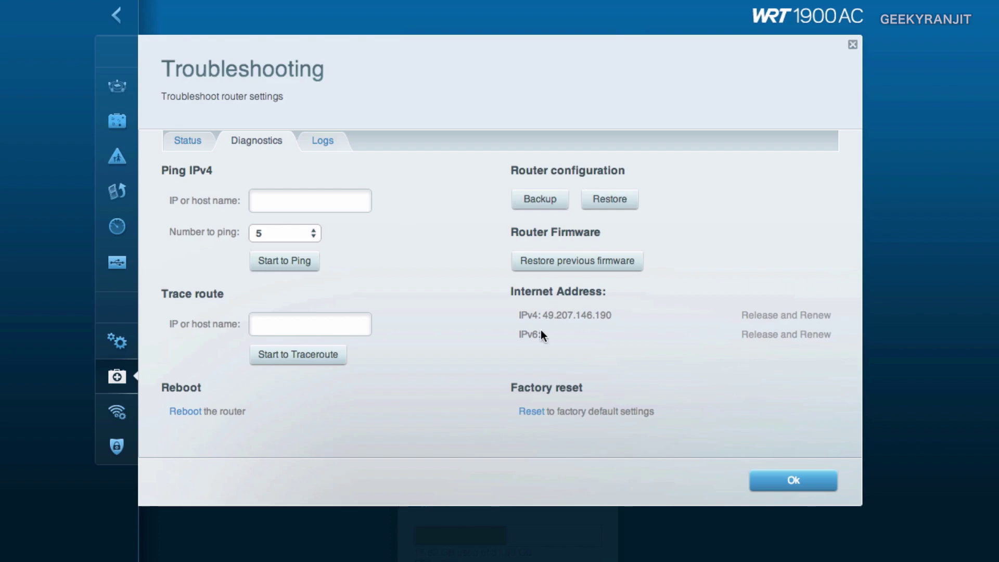
pyautogui.click(766, 481)
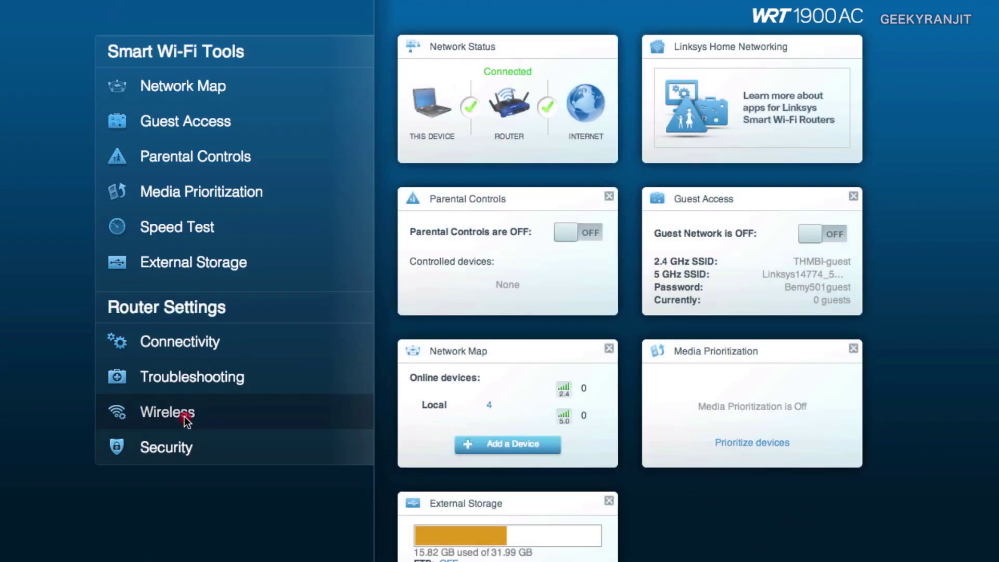
# In Wireless settings, keep 2.4 GHz on Wireless-N Only and 5 GHz on Mixed network mode
pyautogui.click(185, 416)
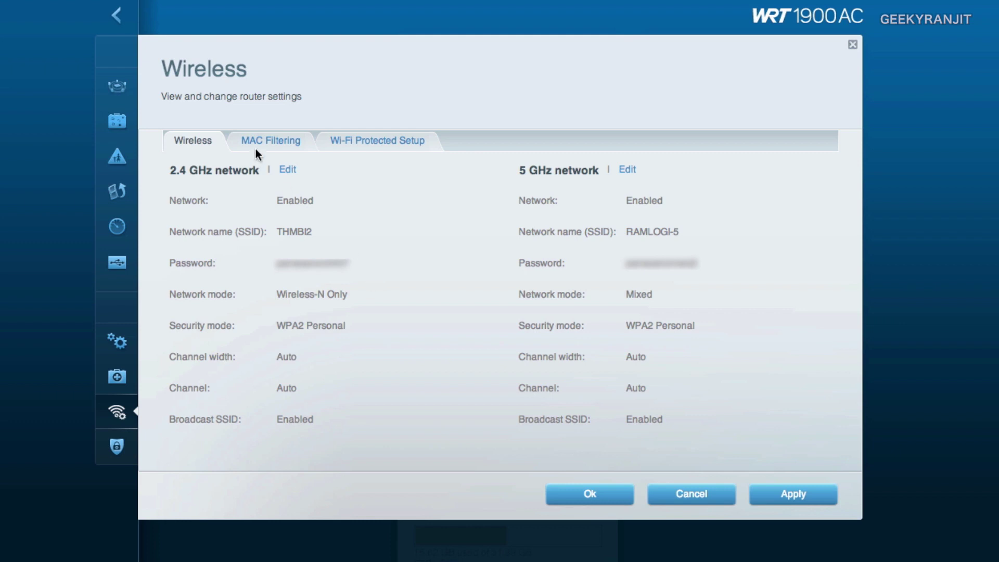
pyautogui.click(291, 169)
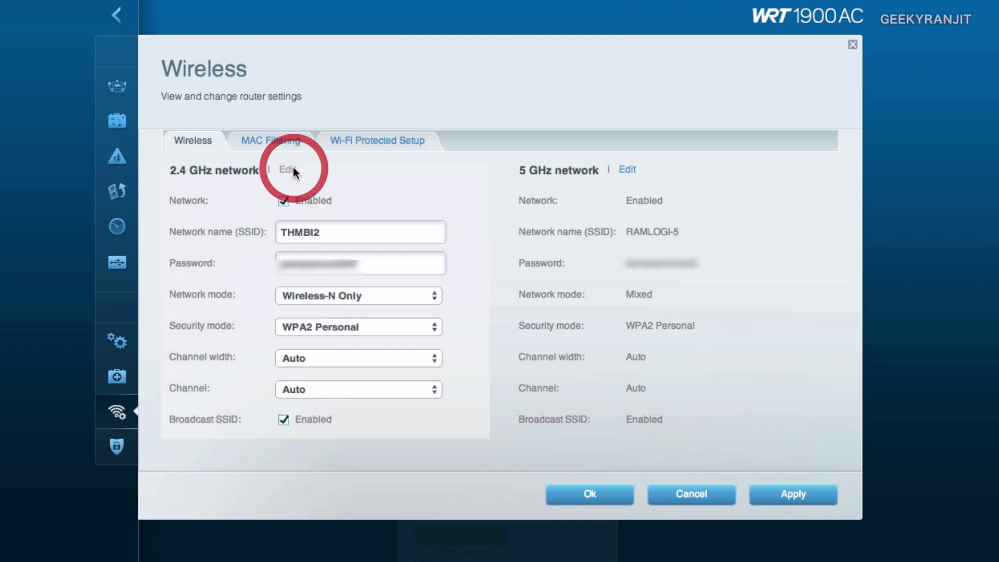
pyautogui.click(402, 294)
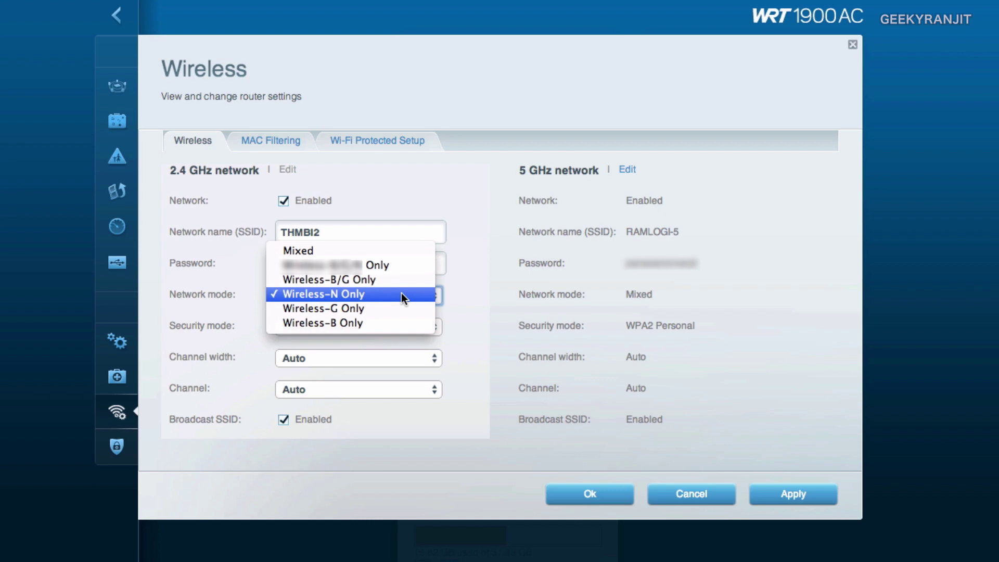
pyautogui.click(401, 294)
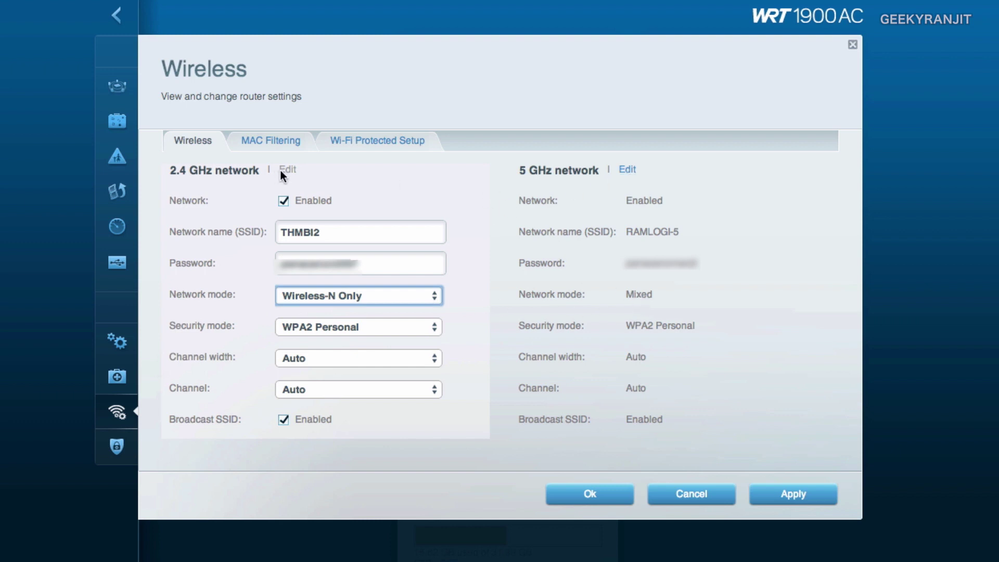
pyautogui.click(626, 169)
pyautogui.click(715, 301)
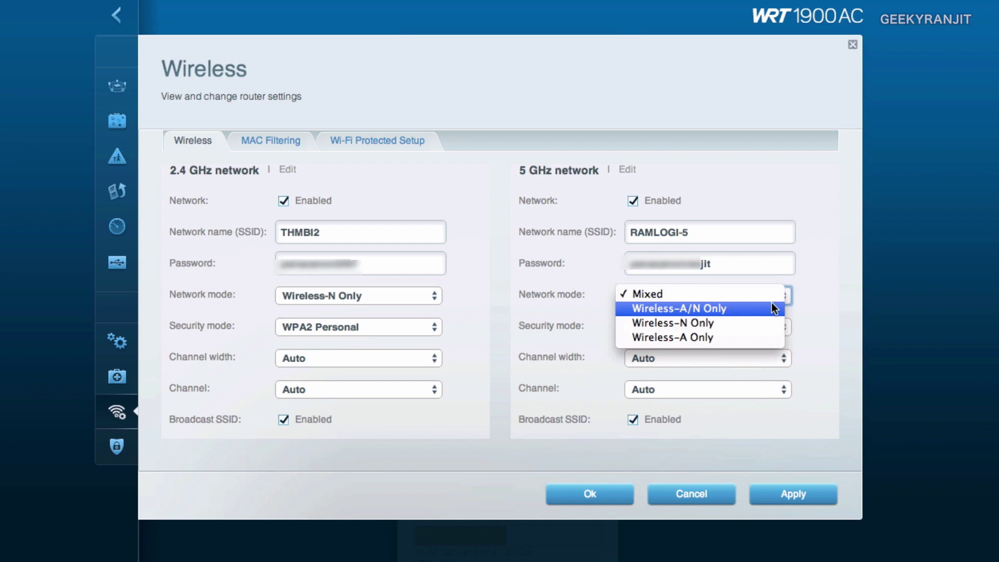
pyautogui.click(789, 295)
# View the MAC Filtering and Wi-Fi Protected Setup options, then close Wireless settings
pyautogui.click(286, 145)
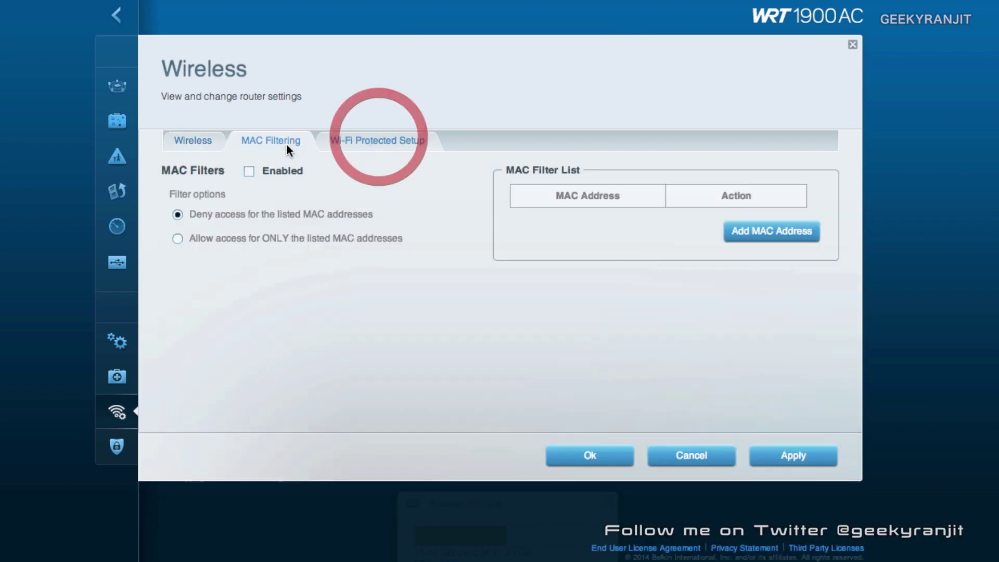
pyautogui.click(378, 138)
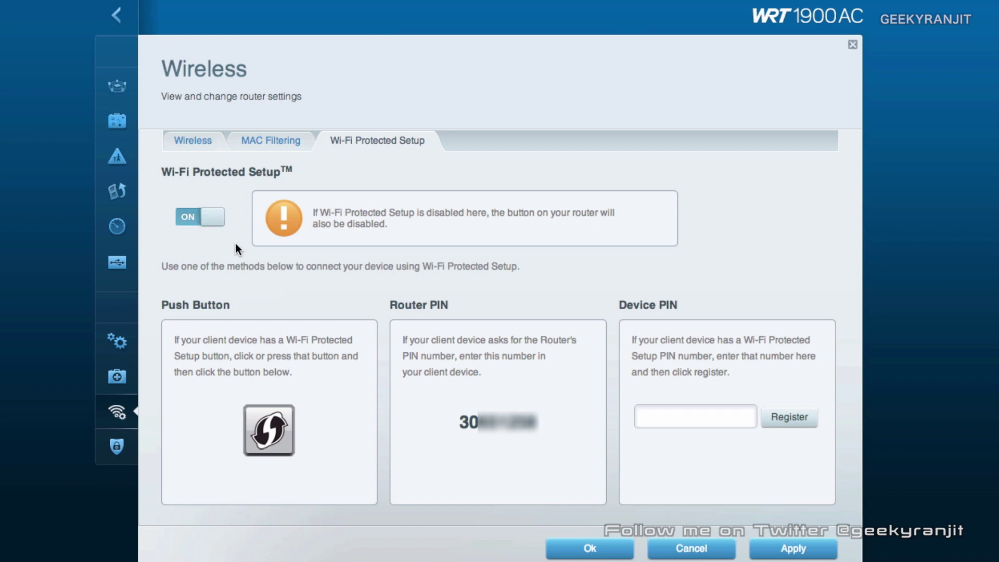
pyautogui.click(613, 548)
# Browse Security's DMZ and Apps and Gaming tabs, leaving DDNS Disabled, then cancel without saving
pyautogui.click(196, 449)
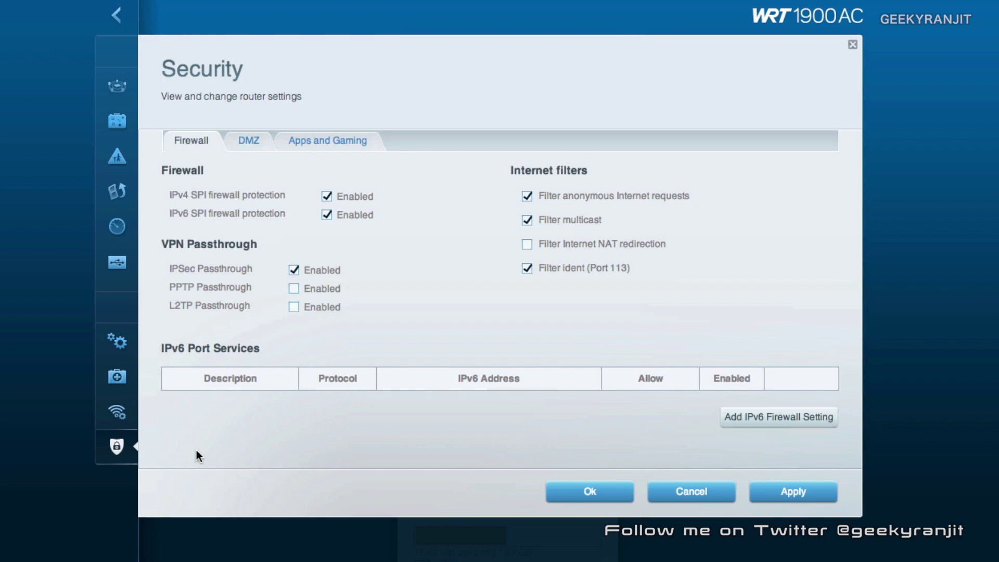
pyautogui.click(245, 140)
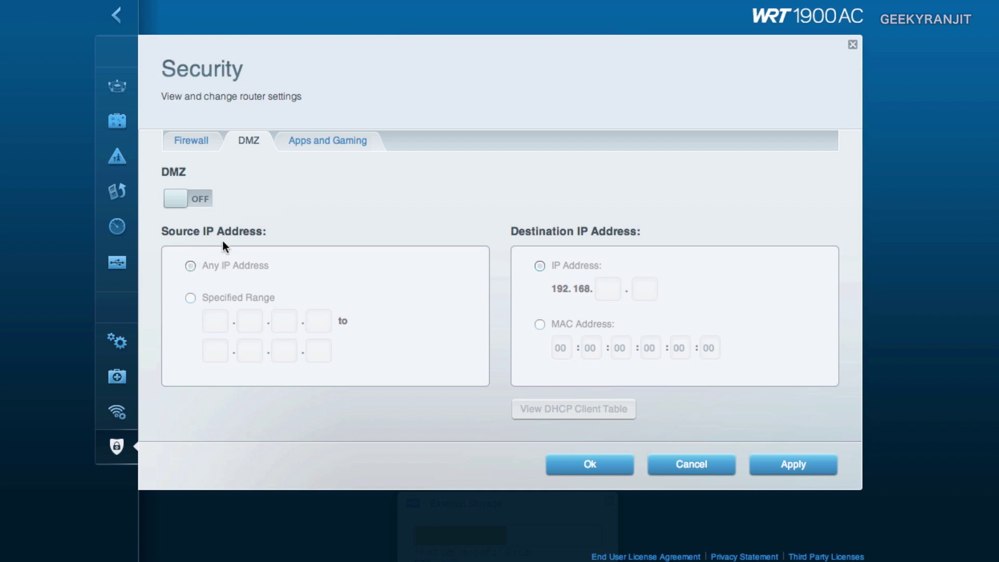
pyautogui.click(312, 143)
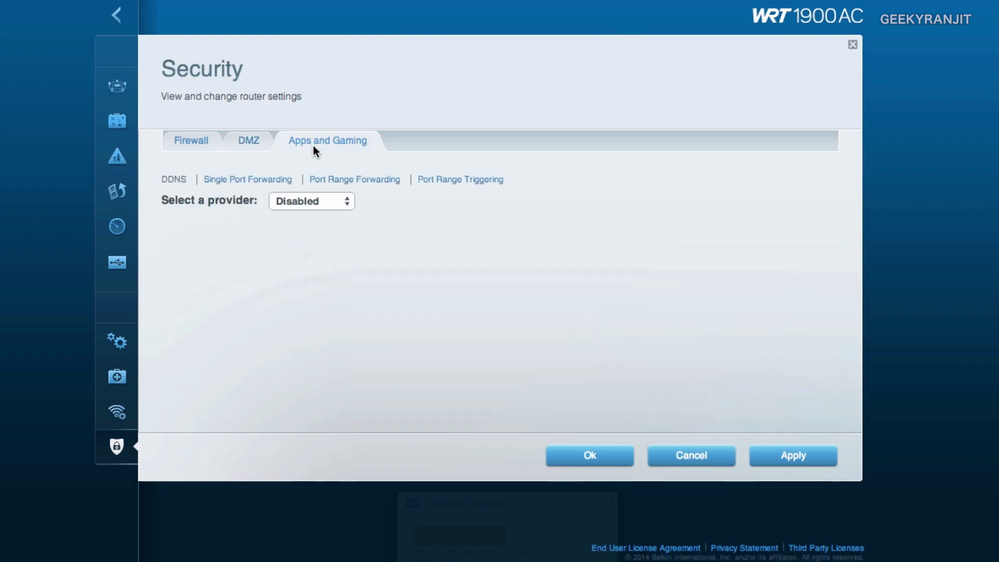
pyautogui.click(323, 198)
pyautogui.click(323, 200)
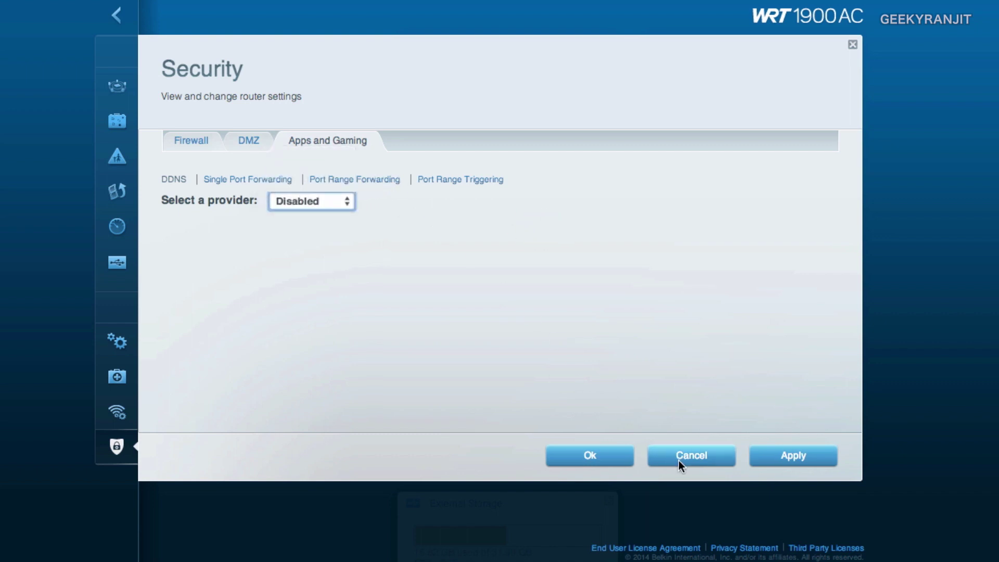
pyautogui.click(692, 458)
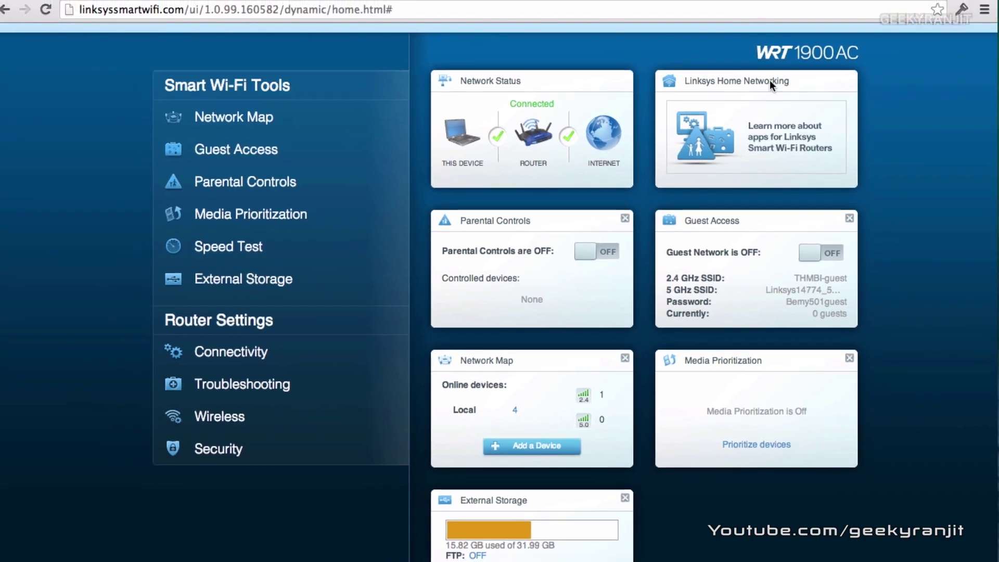
# Check the router name menu in the page header, then go to the Linksys App Center
pyautogui.scroll(1, 770, 79)
pyautogui.click(753, 39)
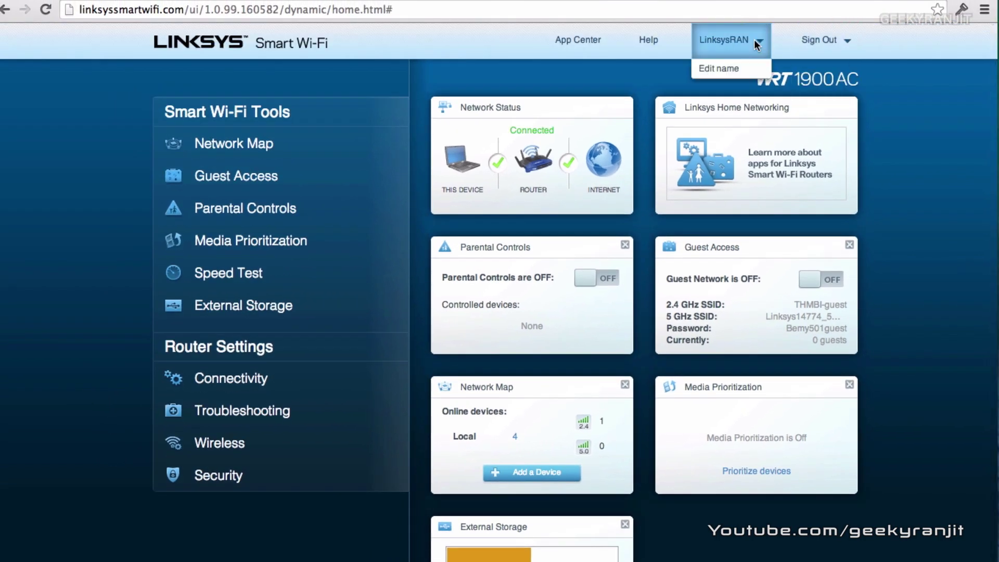
pyautogui.click(581, 46)
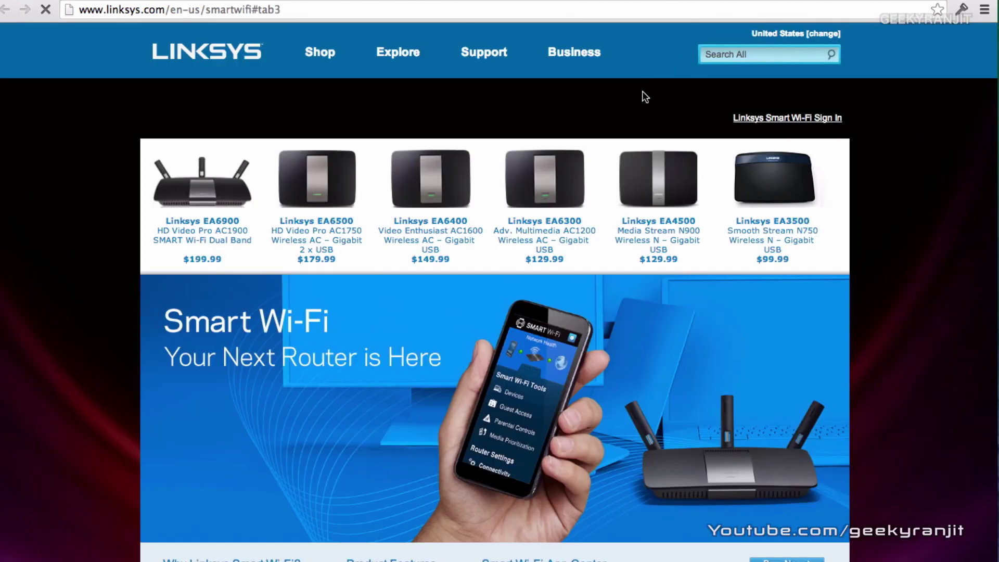